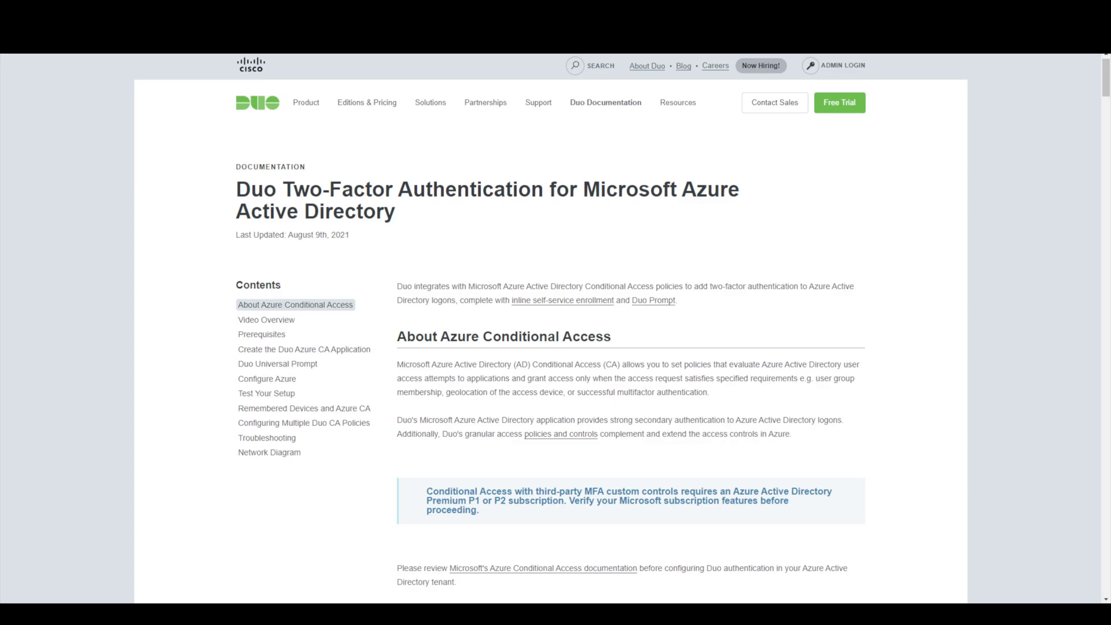
scroll(622, 327, "down", 1)
scroll(622, 327, "down", 1)
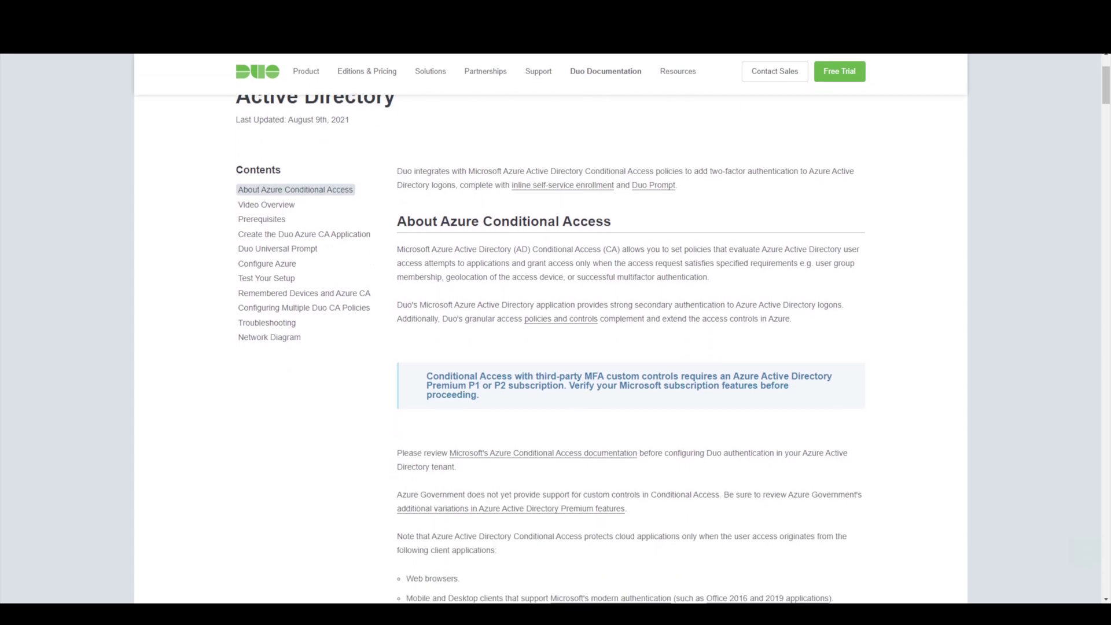
scroll(622, 326, "down", 2)
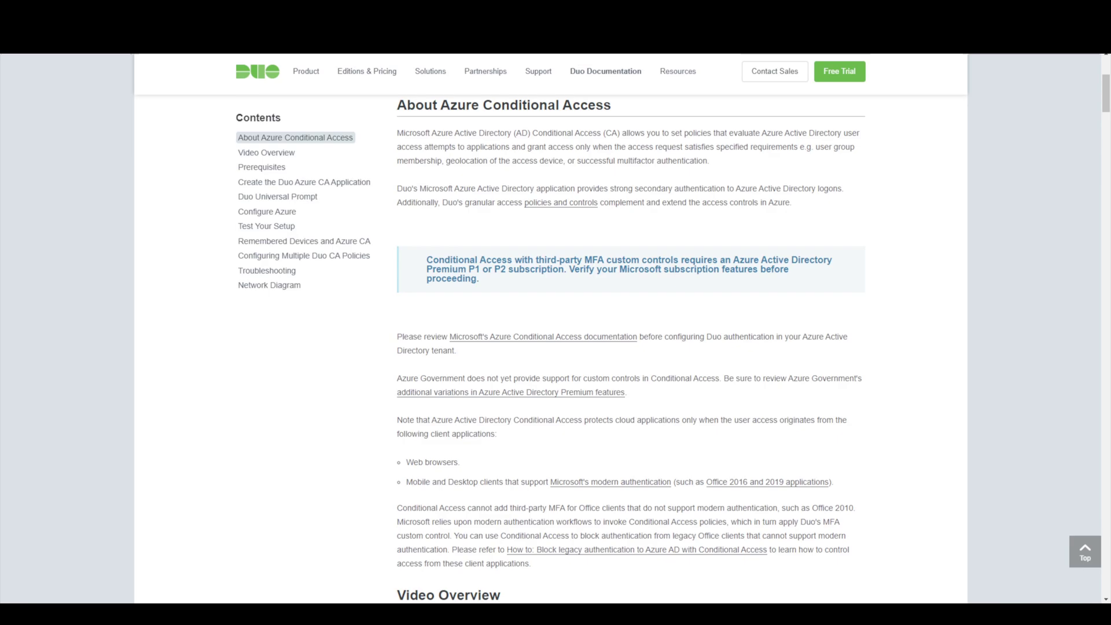
scroll(623, 326, "up", 3)
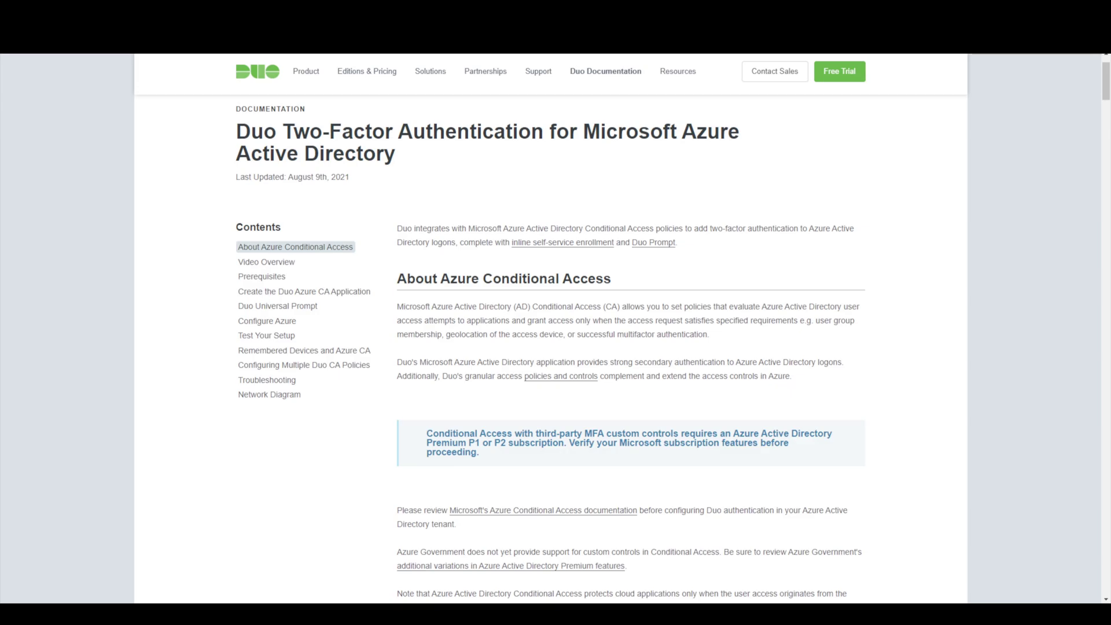
scroll(622, 327, "down", 1)
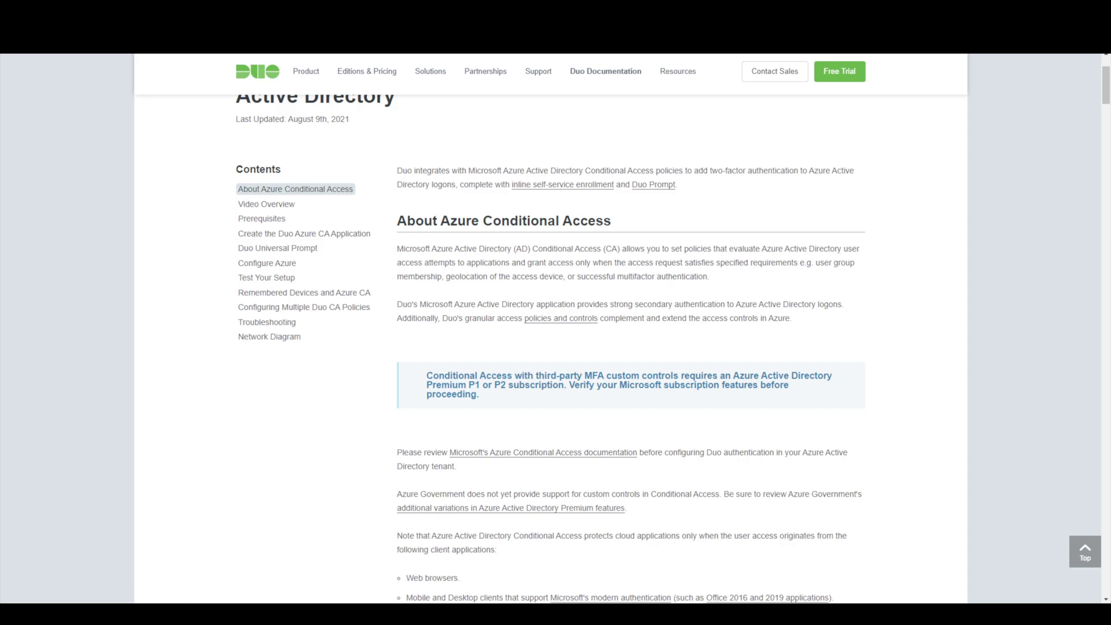
scroll(544, 341, "down", 2)
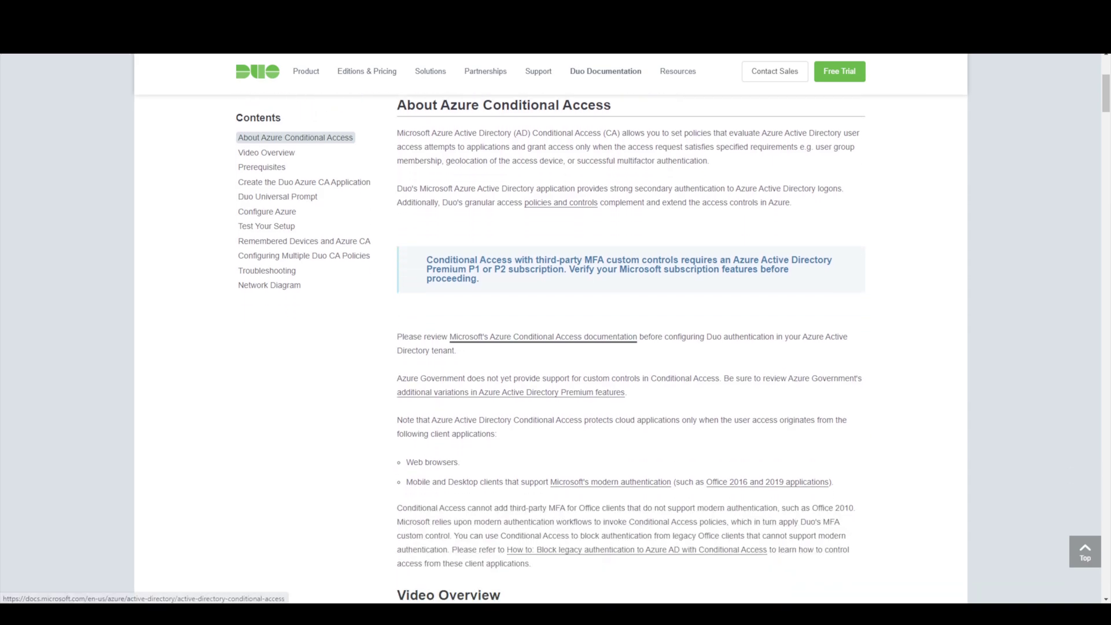
scroll(544, 342, "up", 1)
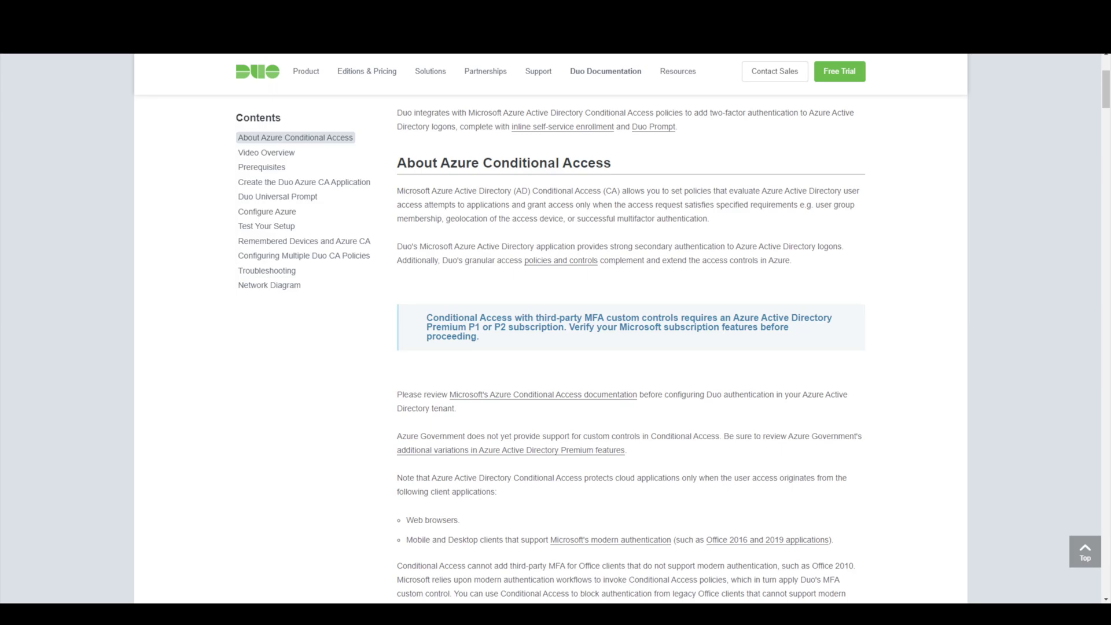
scroll(551, 354, "up", 2)
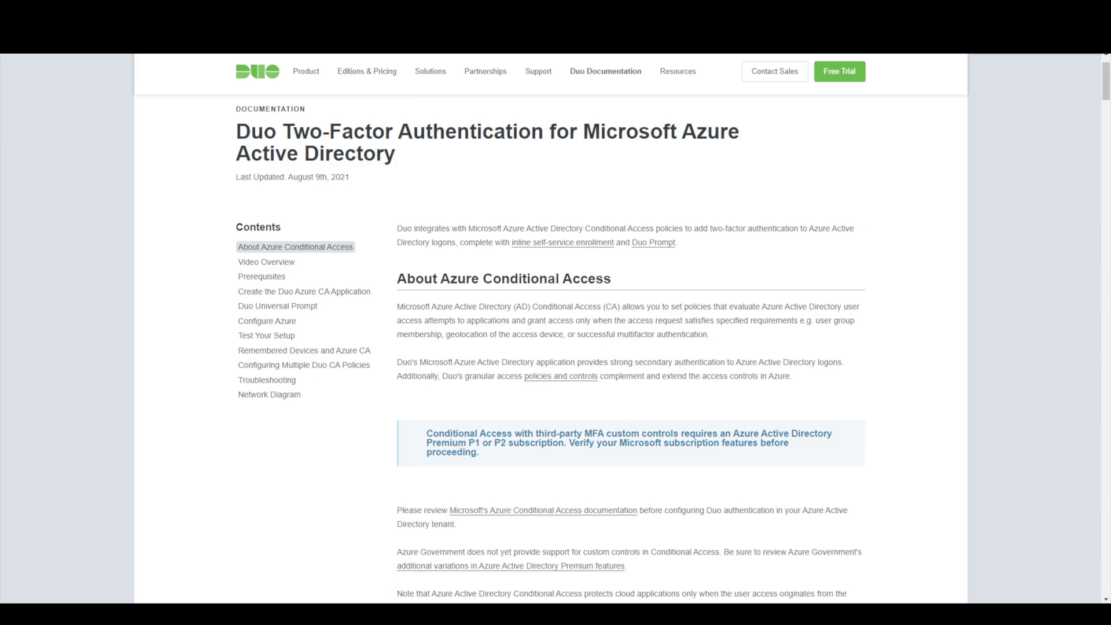
scroll(552, 355, "down", 1)
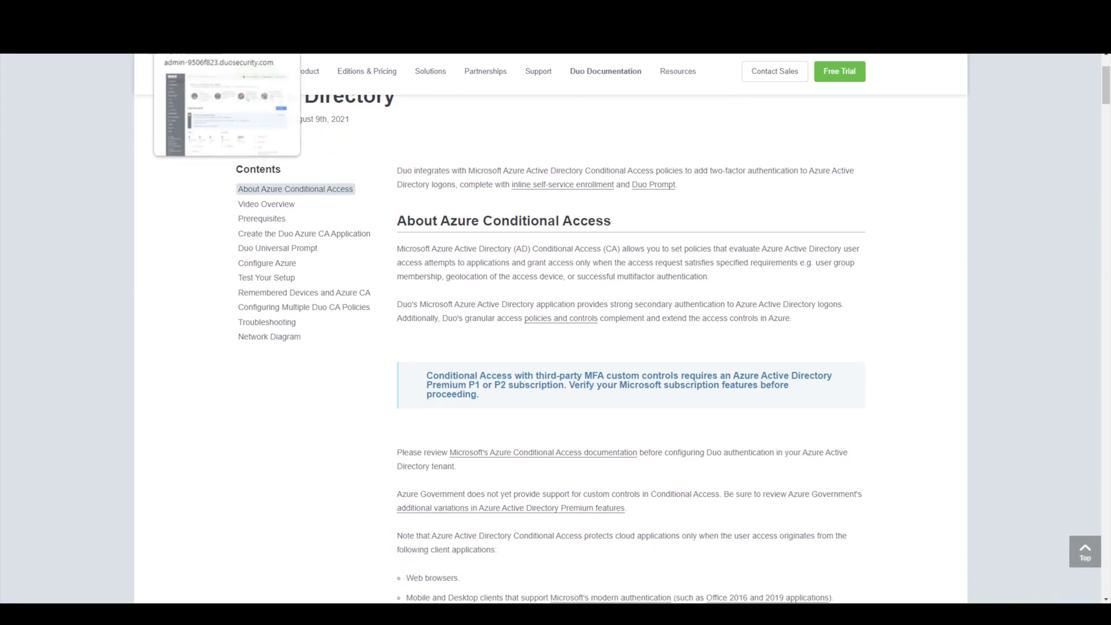
- Filter the Protect an Application list by 'azure' and highlight Microsoft Azure Active Directory
key("ctrl+Tab")
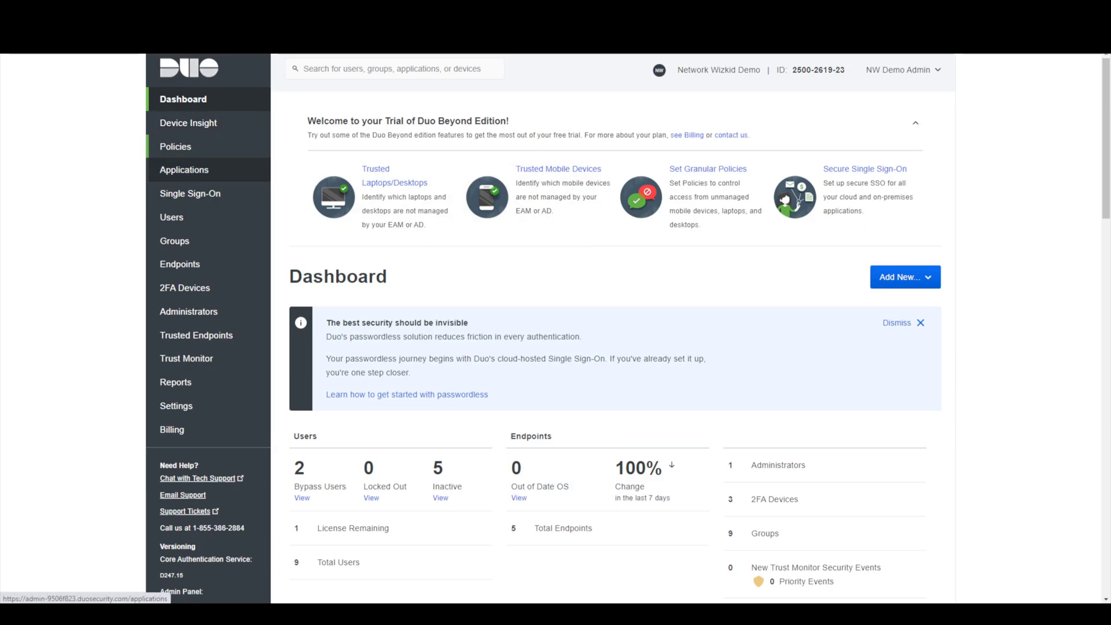
left_click(184, 170)
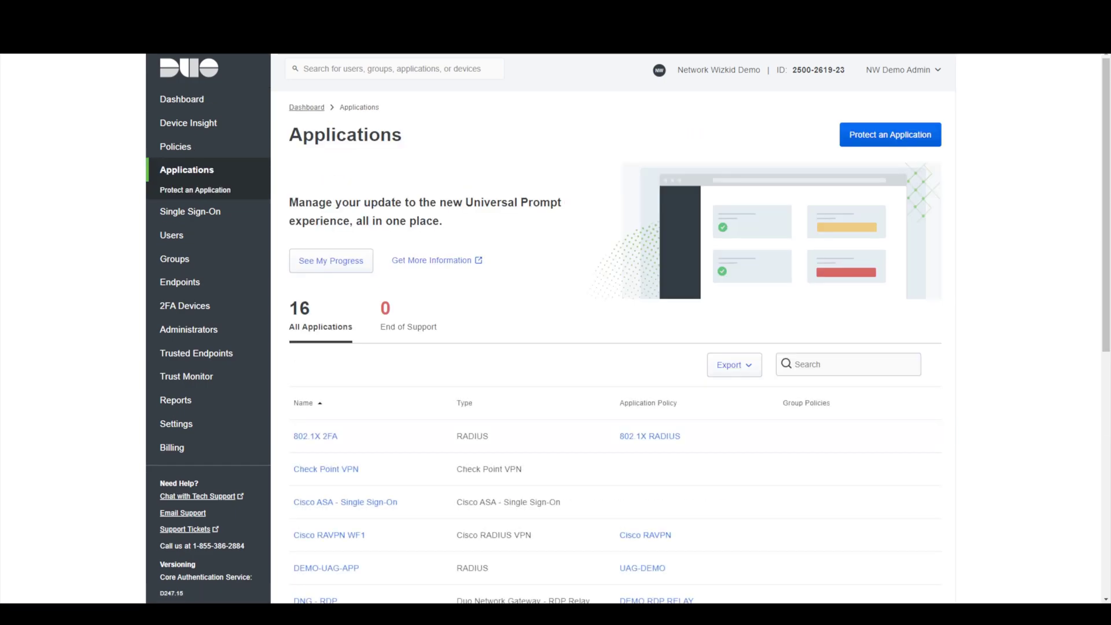
left_click(891, 134)
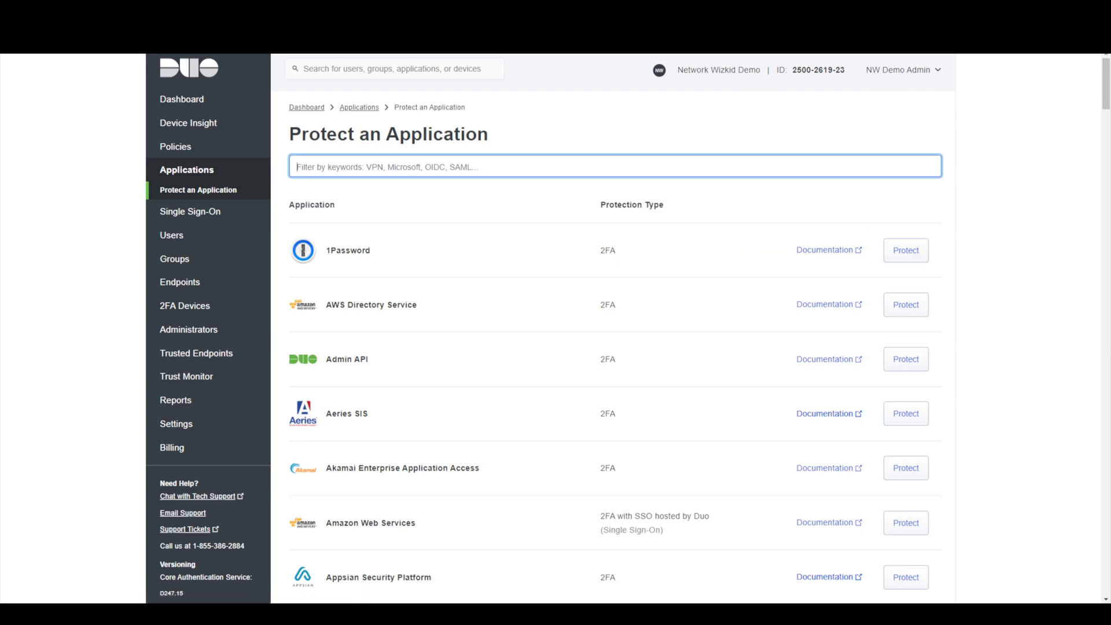
type("azure")
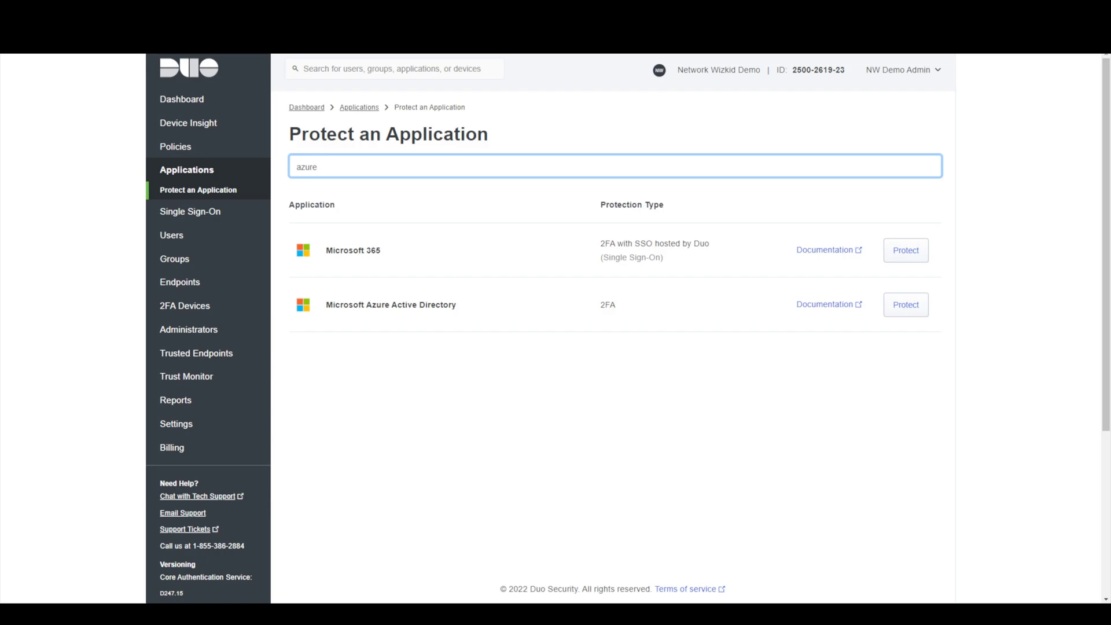
left_click_drag(326, 304, 457, 305)
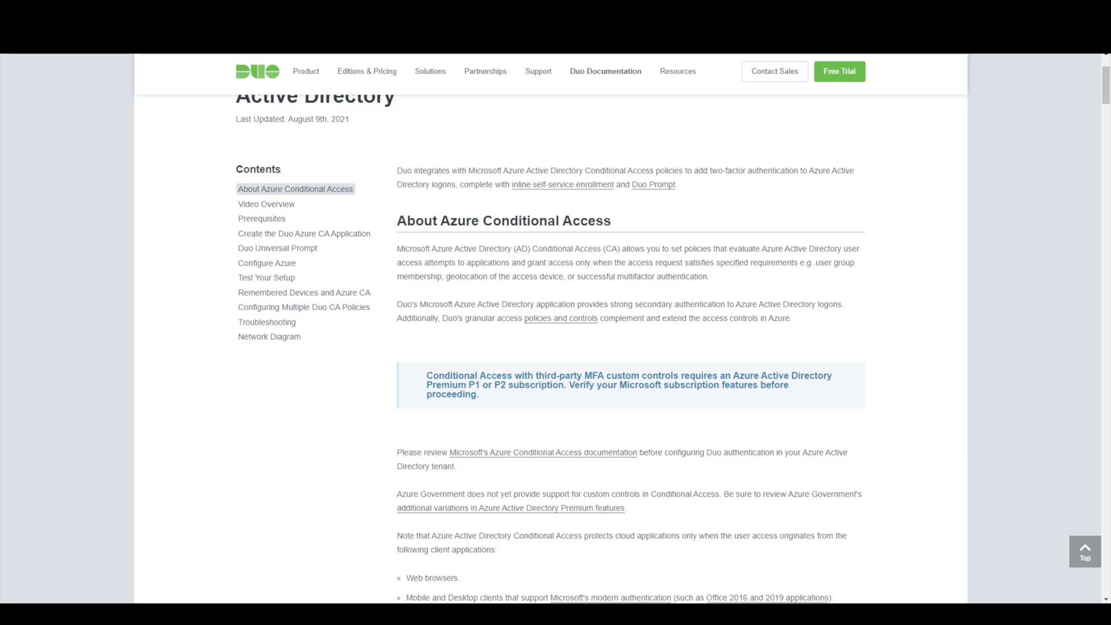
- Scroll through the 'Create the Duo Azure CA Application' documentation steps
scroll(631, 347, "down", 12)
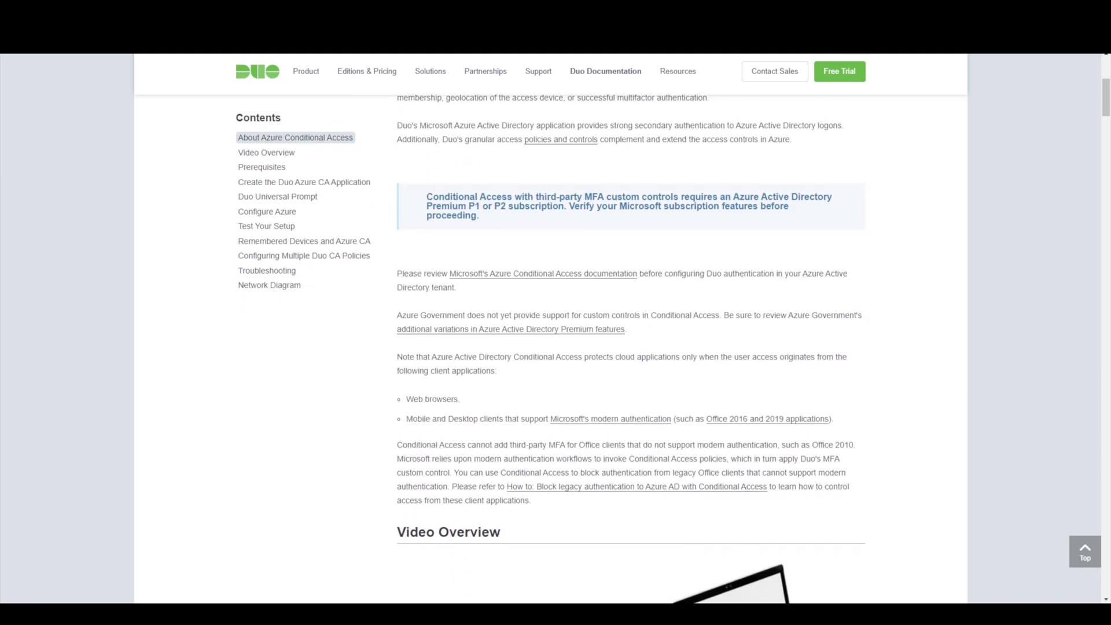
scroll(631, 347, "down", 2)
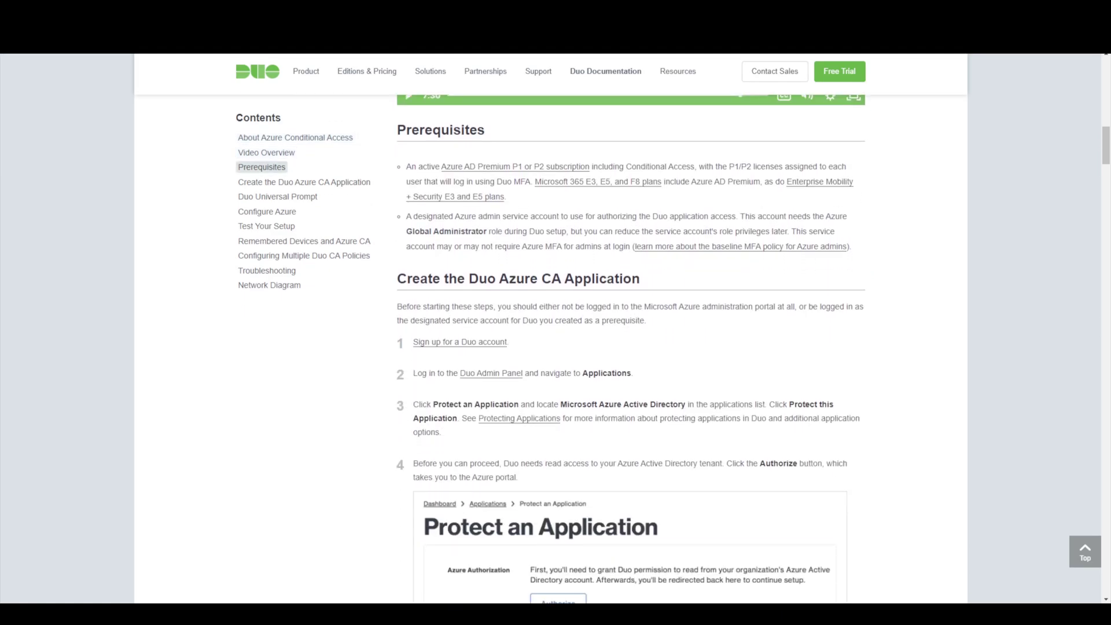
scroll(631, 347, "down", 1)
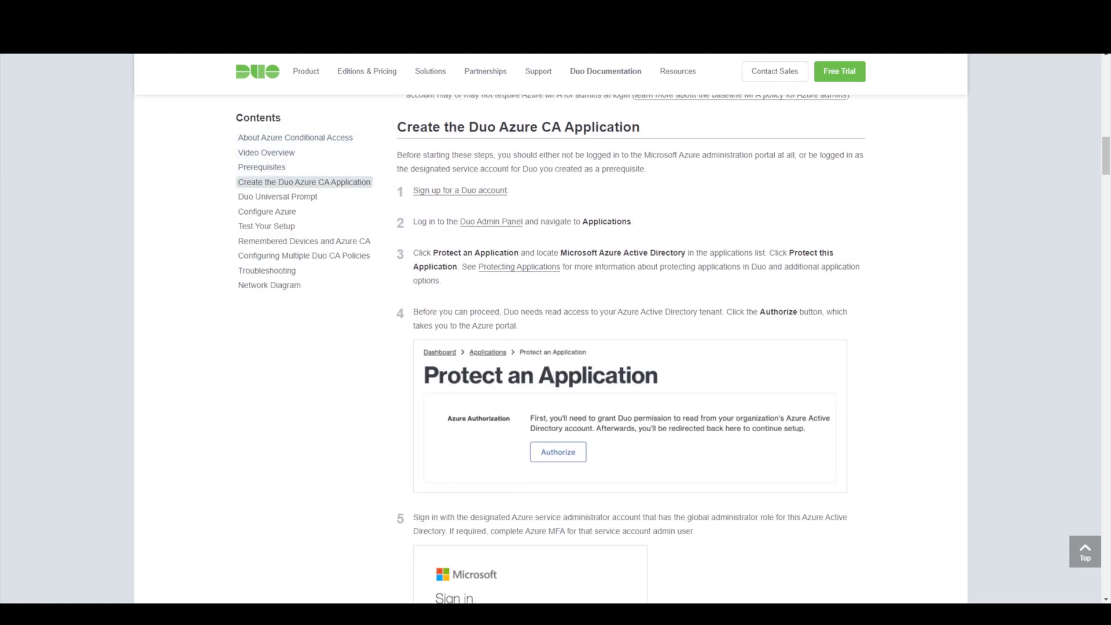
scroll(631, 347, "down", 1)
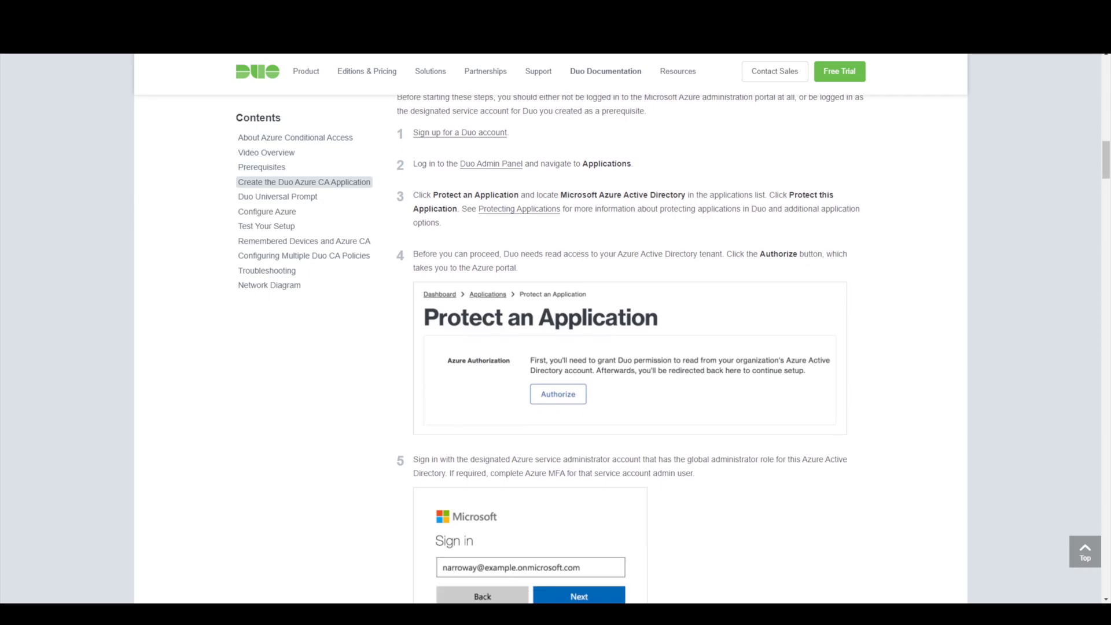
scroll(631, 348, "down", 8)
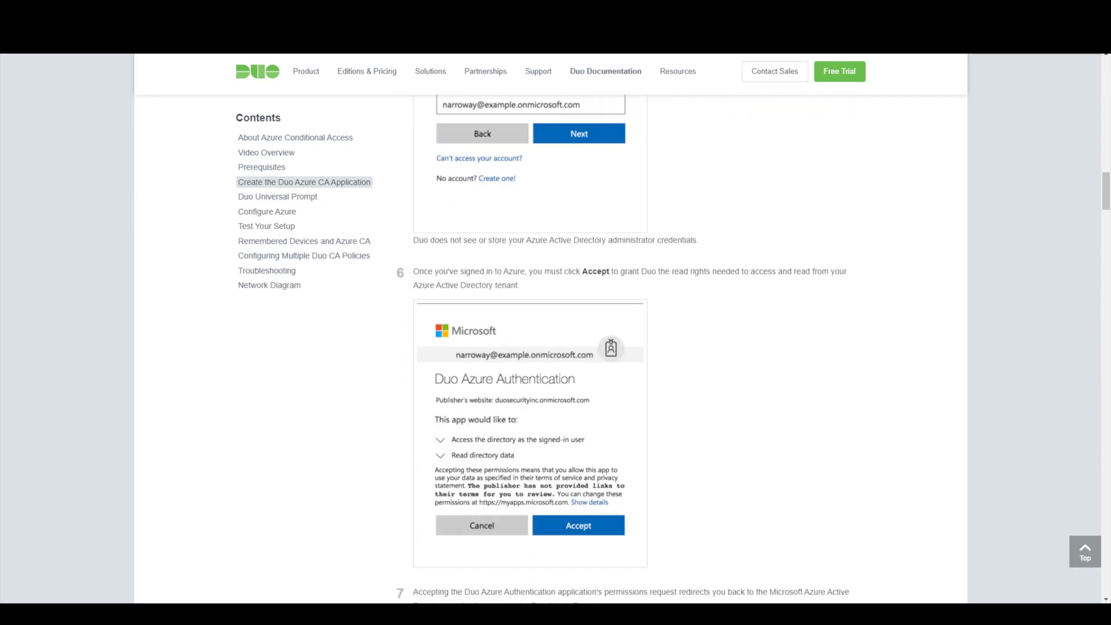
scroll(624, 347, "down", 3)
scroll(624, 347, "down", 3)
scroll(623, 347, "up", 3)
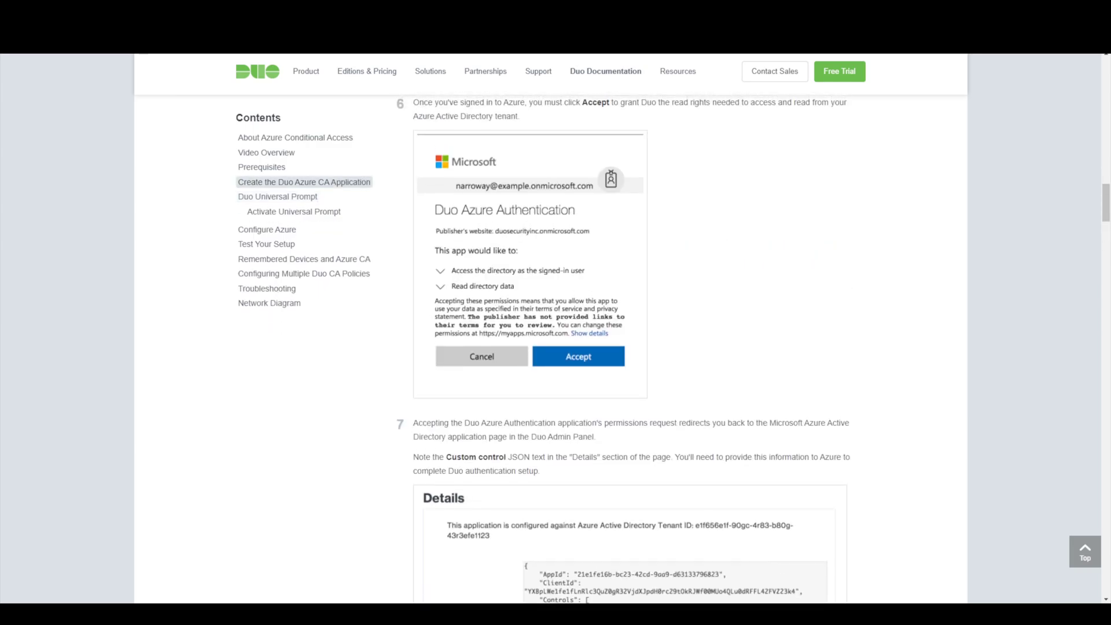
scroll(624, 348, "up", 9)
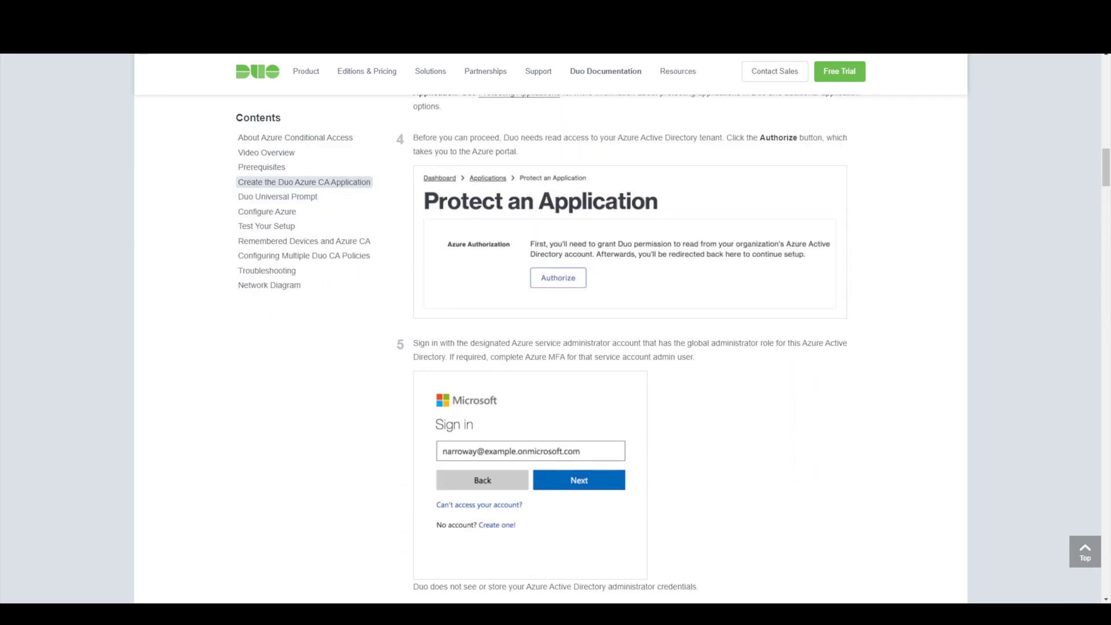
scroll(631, 348, "up", 12)
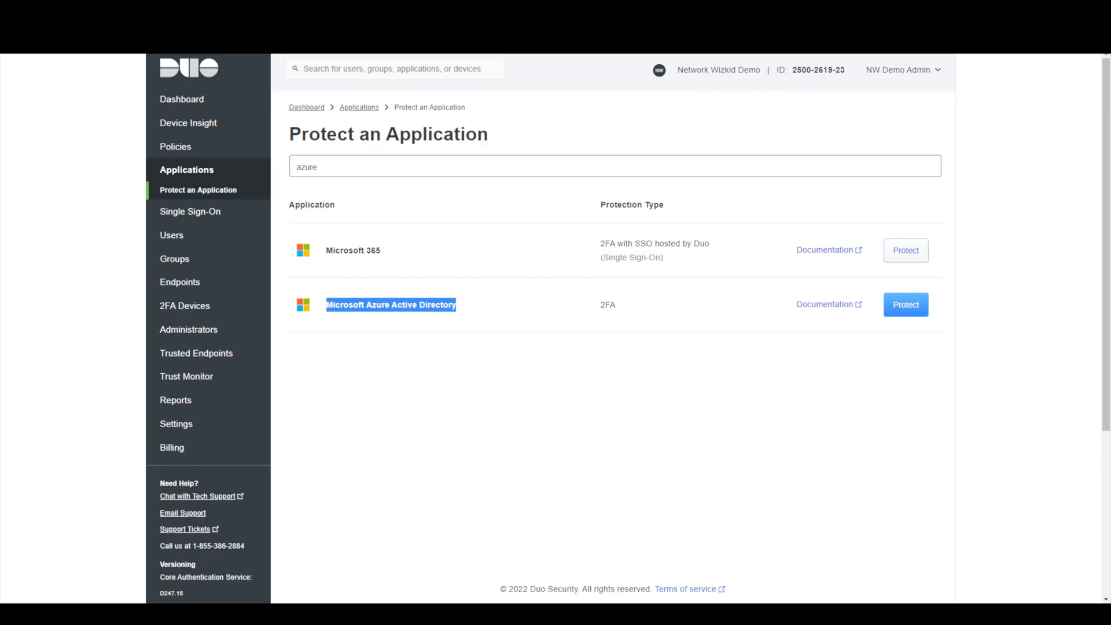
- Protect Microsoft Azure Active Directory and grant Duo read access to the Azure directory
left_click(906, 305)
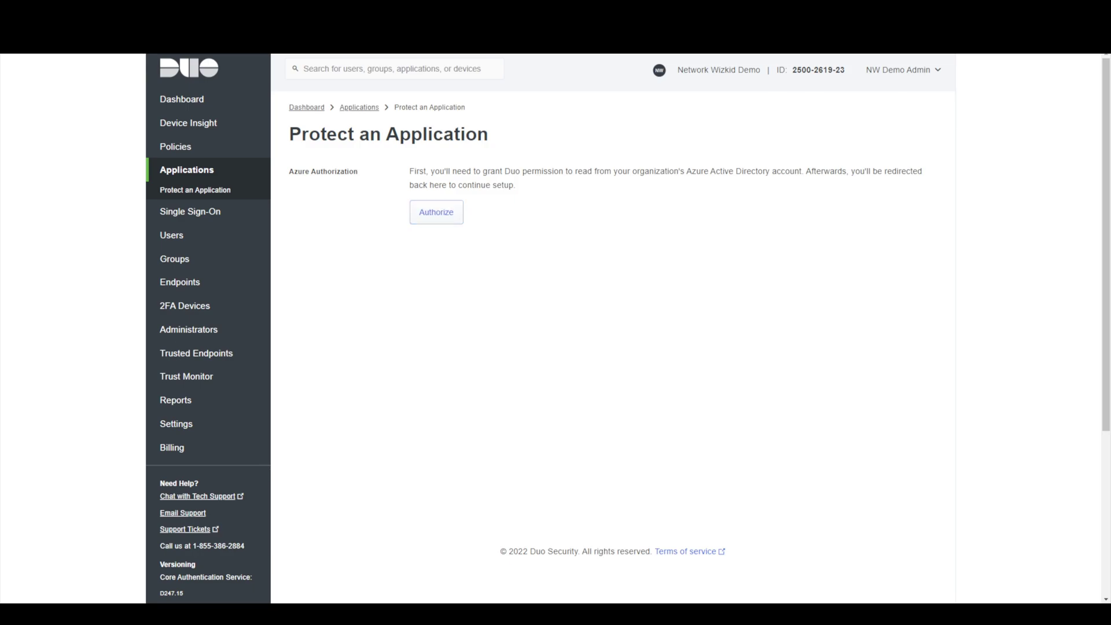
left_click(437, 212)
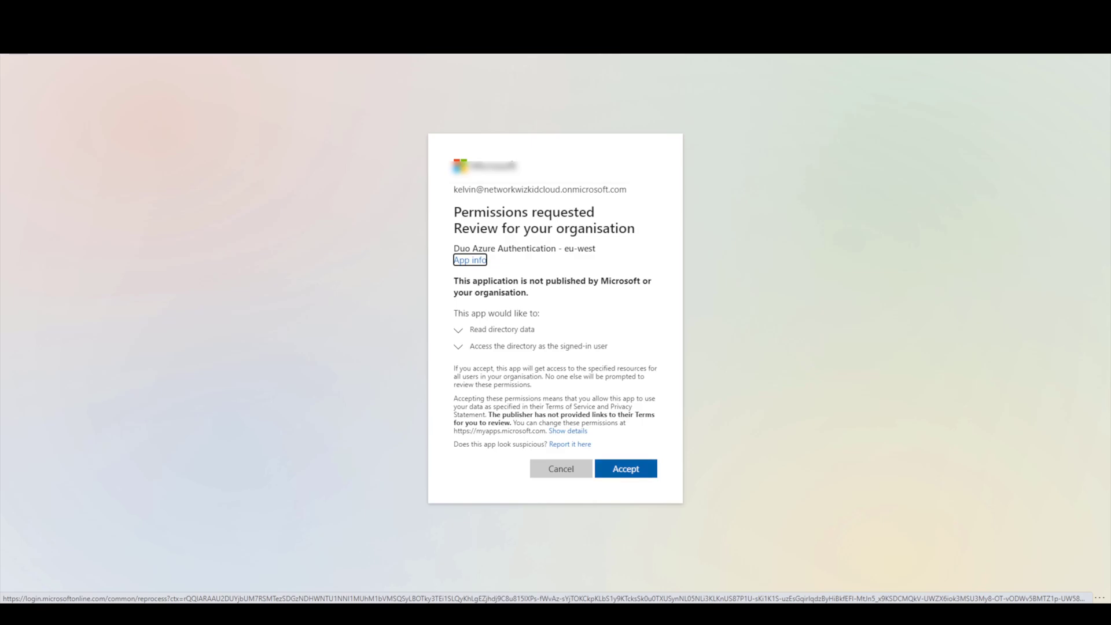
left_click(626, 468)
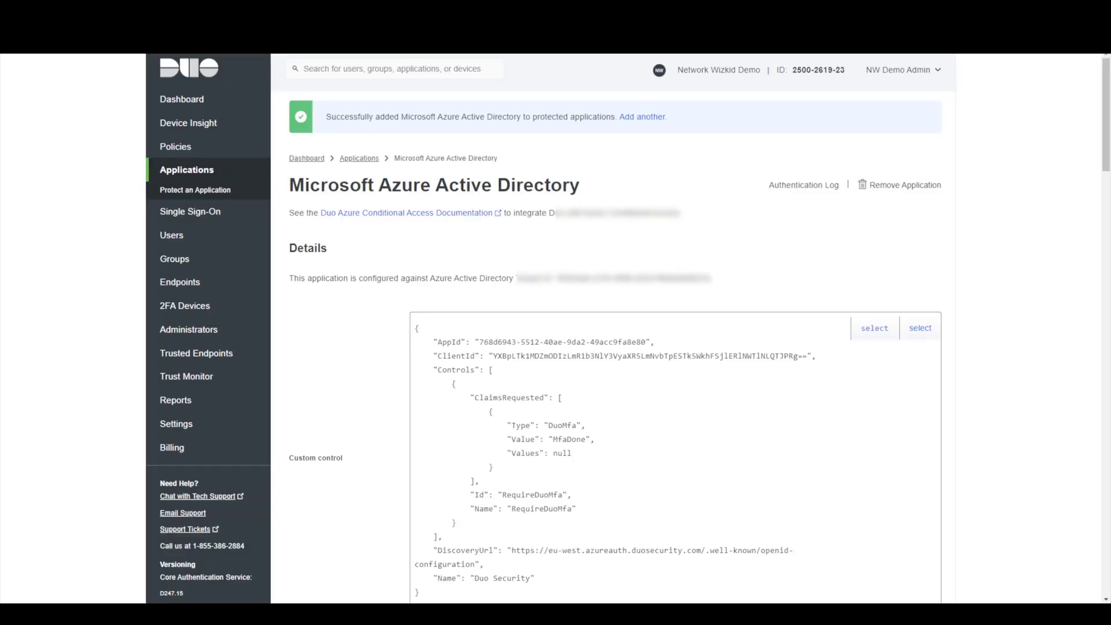
scroll(628, 328, "down", 1)
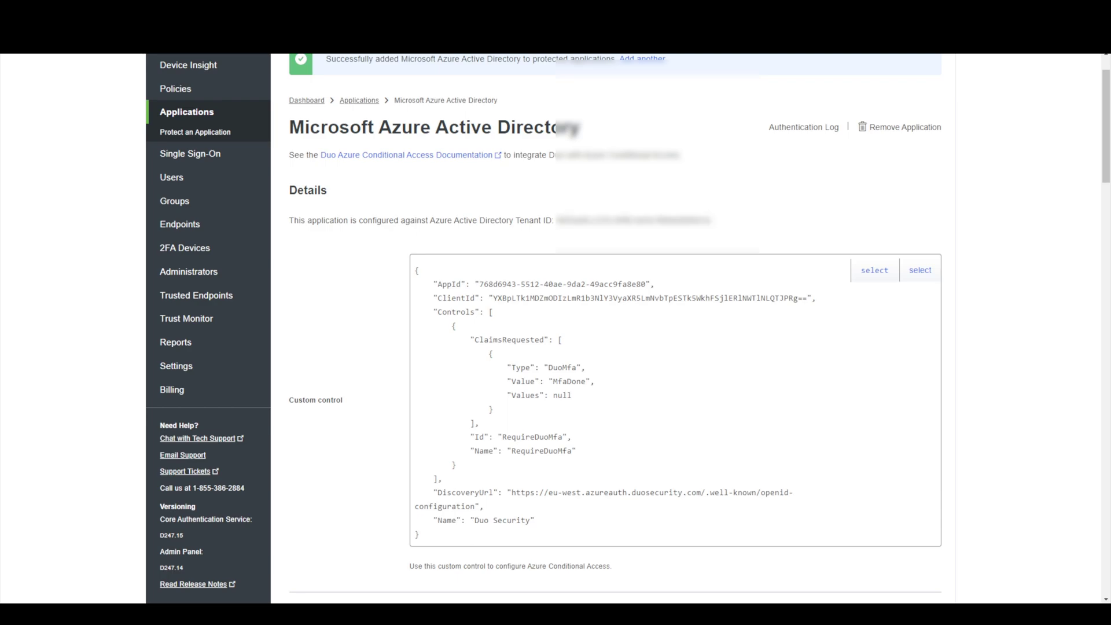
scroll(629, 327, "down", 1)
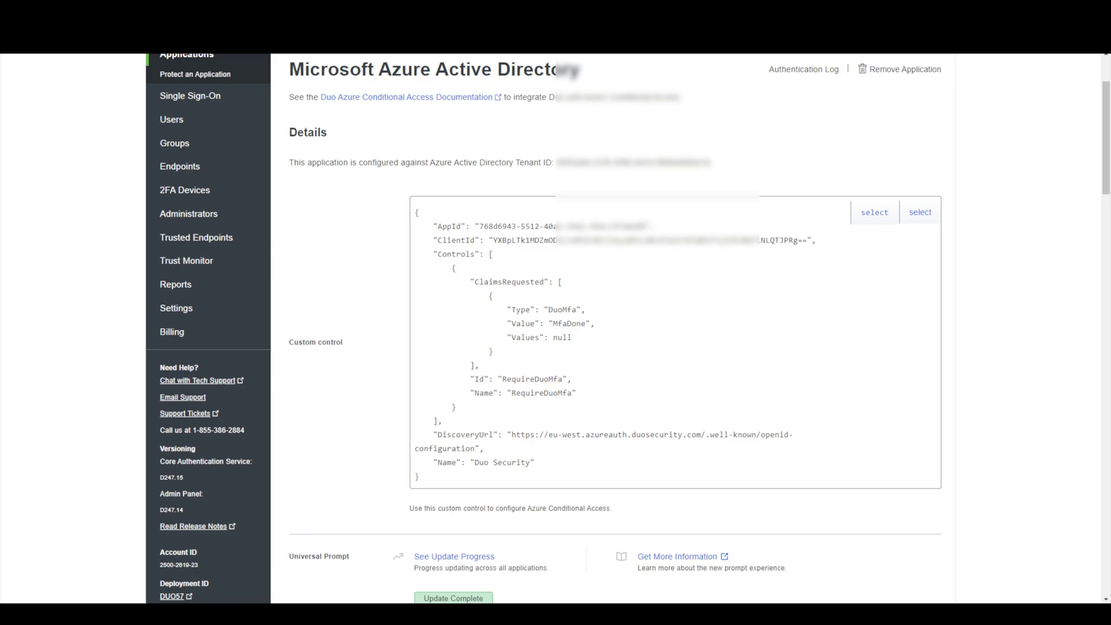
scroll(628, 328, "down", 1)
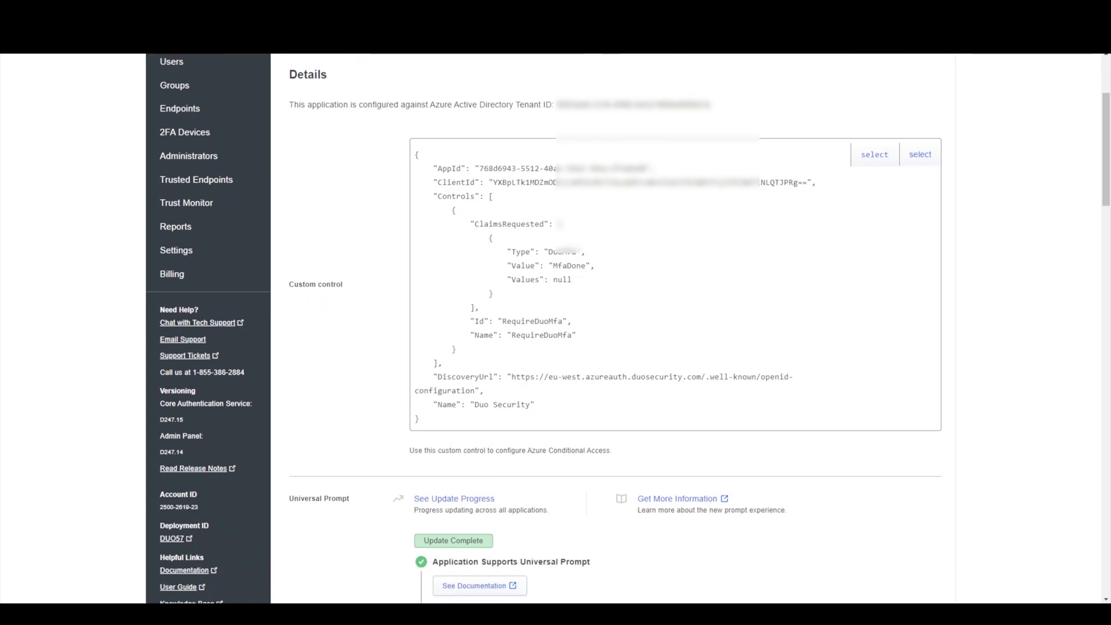
scroll(629, 329, "down", 7)
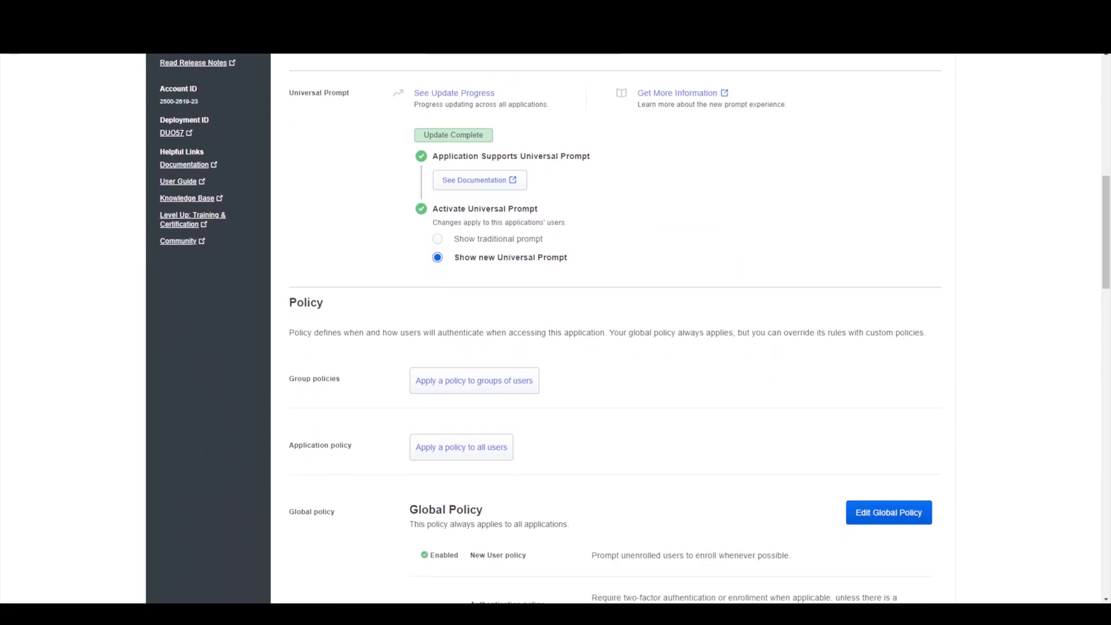
scroll(628, 328, "down", 1)
scroll(629, 328, "up", 1)
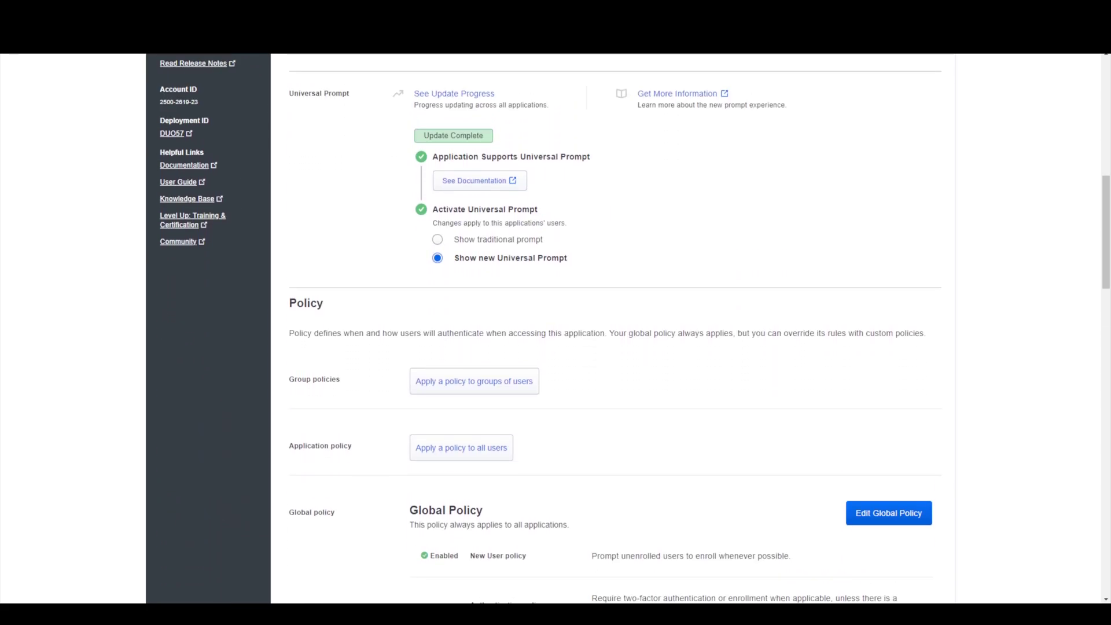
scroll(628, 329, "down", 3)
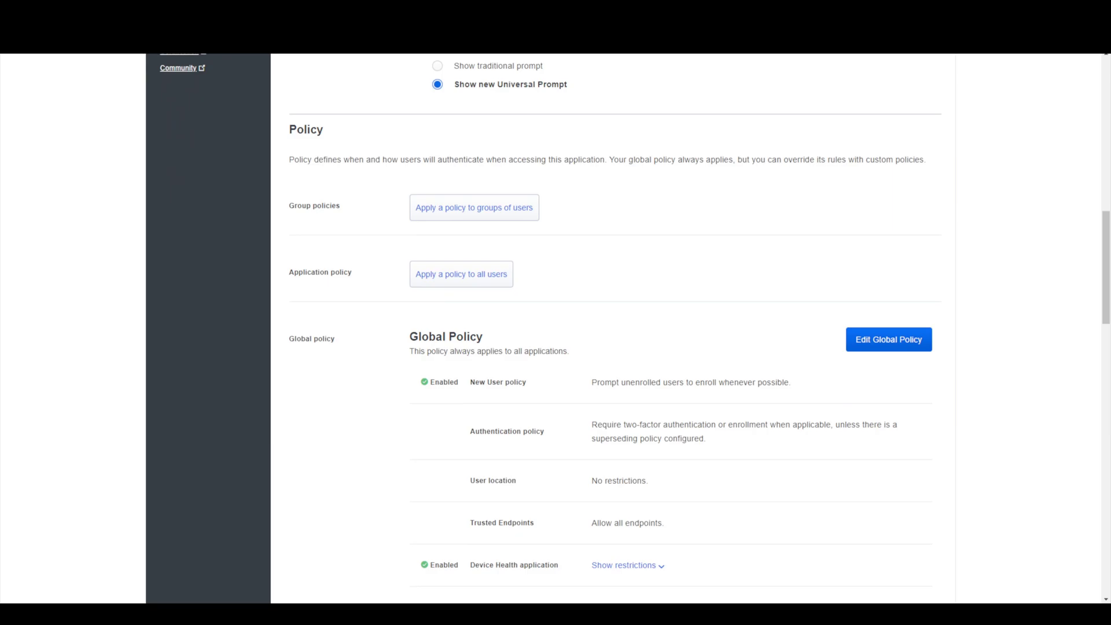
scroll(629, 328, "down", 2)
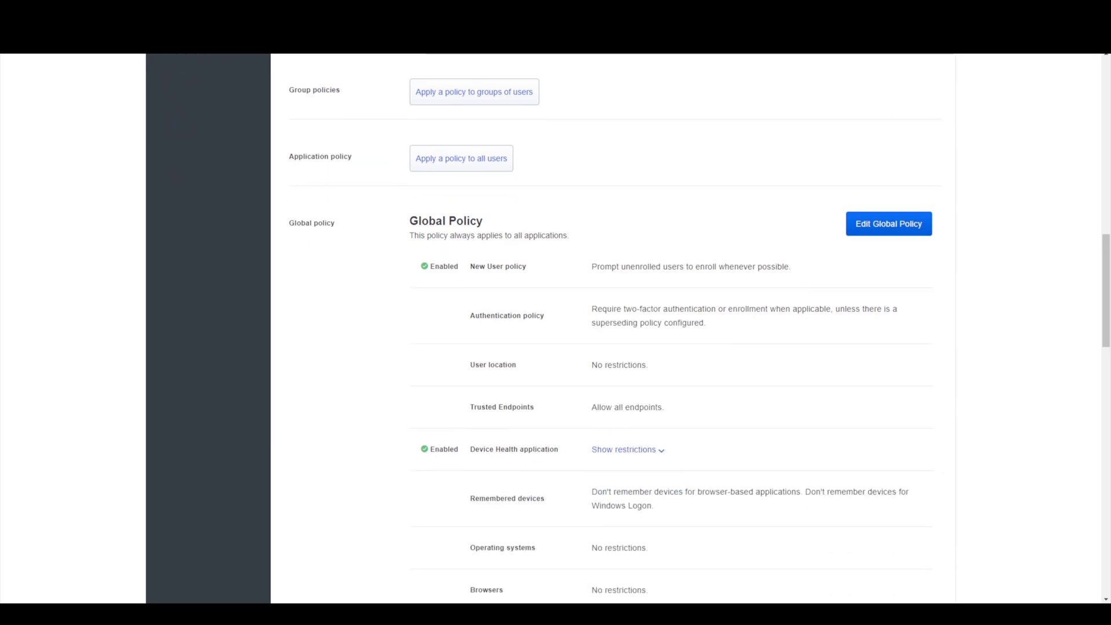
scroll(629, 328, "down", 8)
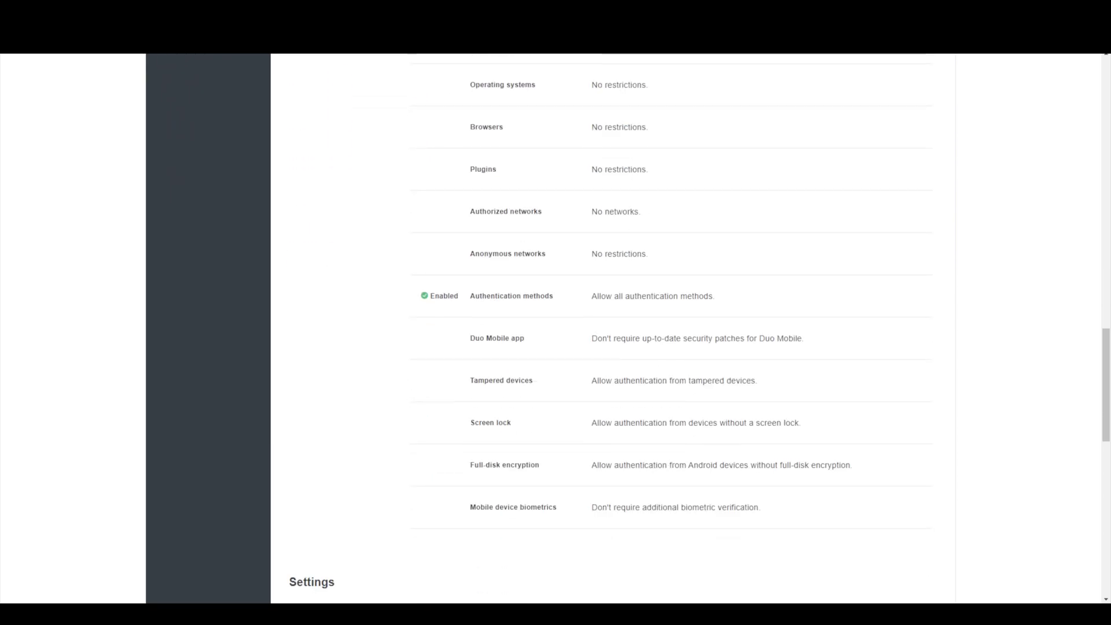
scroll(628, 328, "down", 4)
scroll(629, 328, "up", 3)
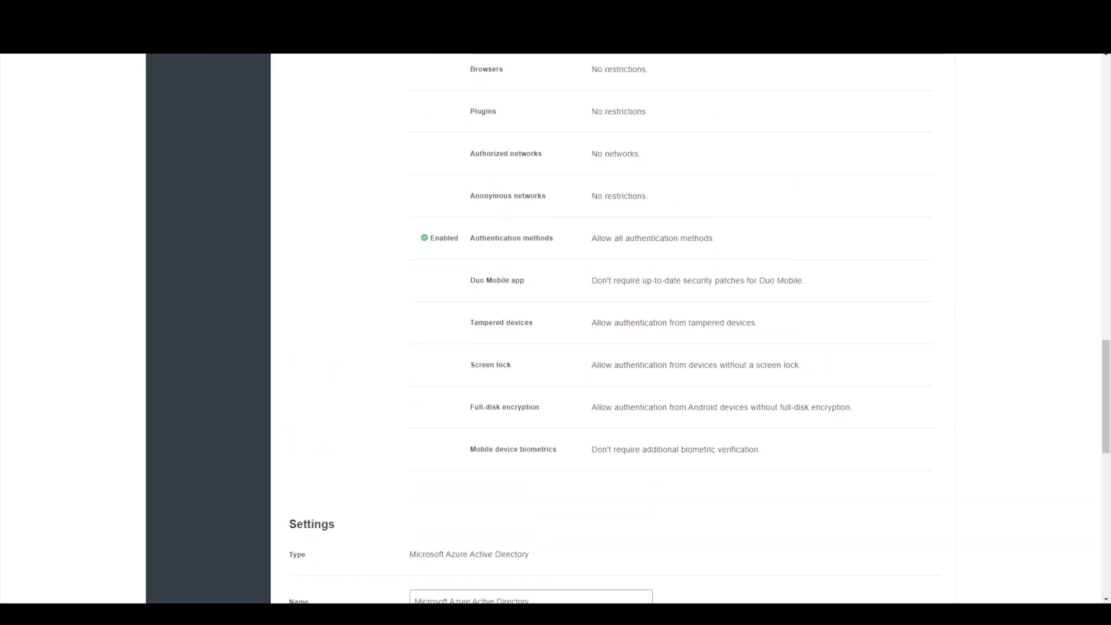
scroll(629, 328, "down", 3)
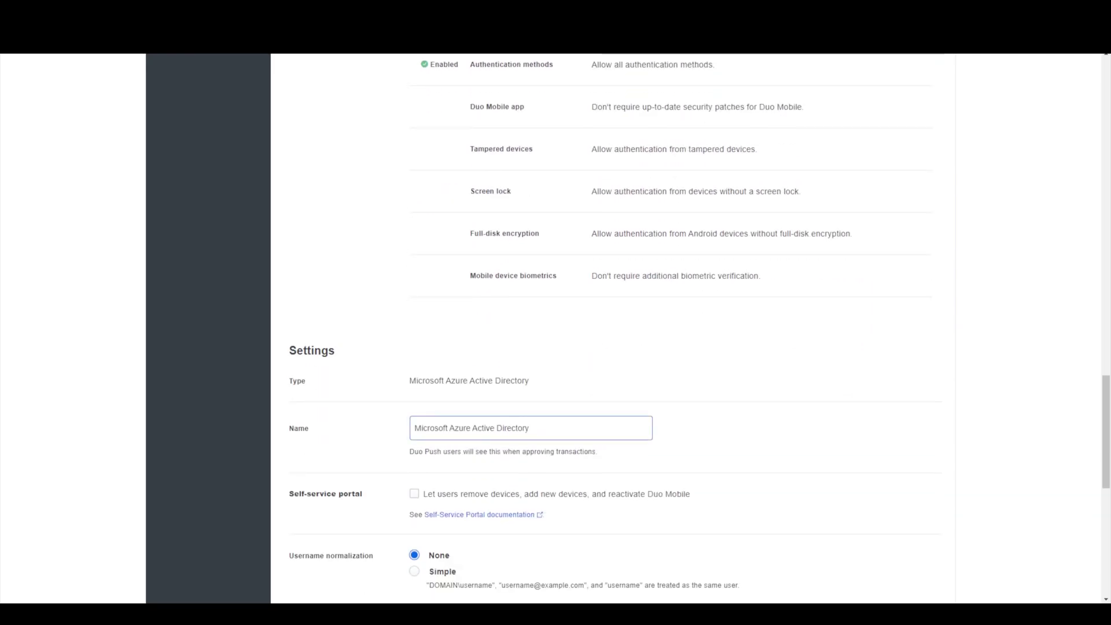
- Replace the application's Name with 'Azure CA Demo' and save the settings
left_click_drag(529, 428, 415, 428)
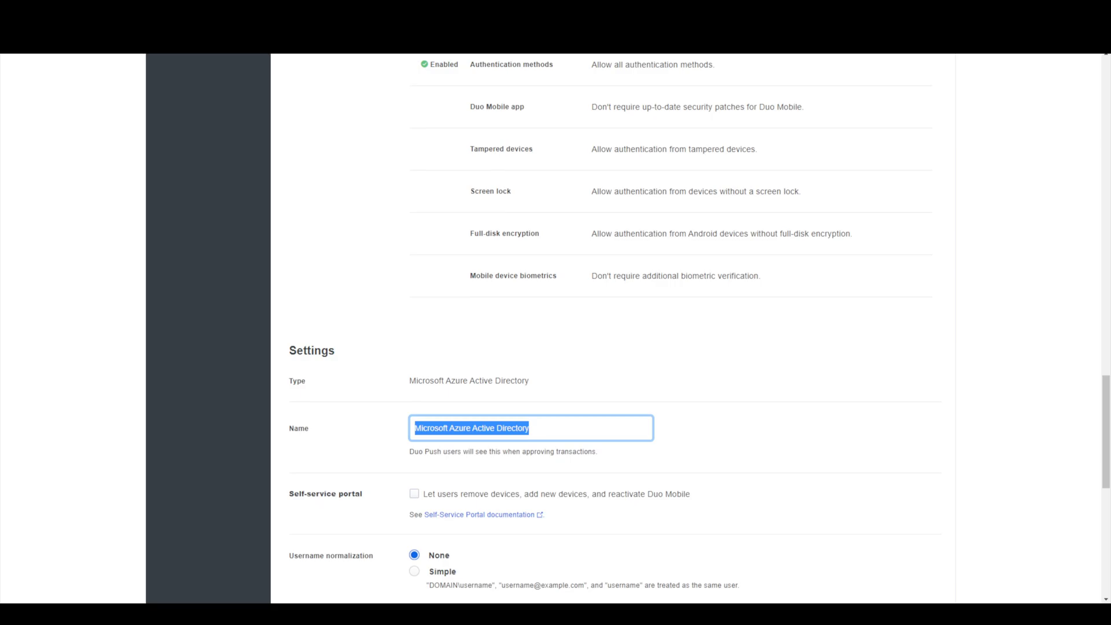
type("Azure ")
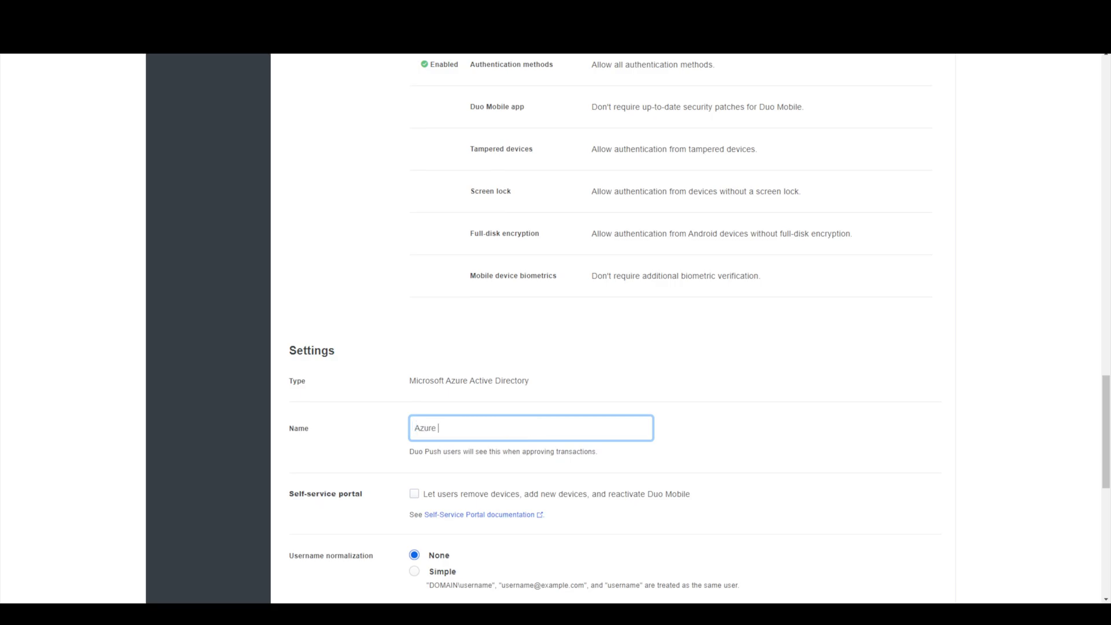
type("CA Demo")
scroll(556, 324, "down", 4)
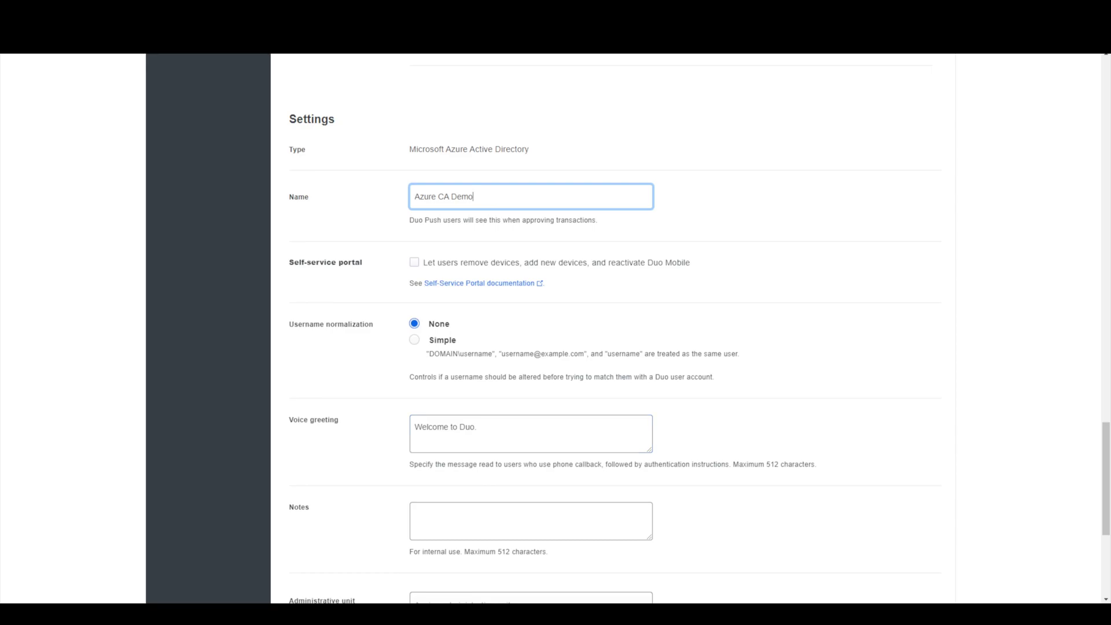
scroll(556, 324, "down", 5)
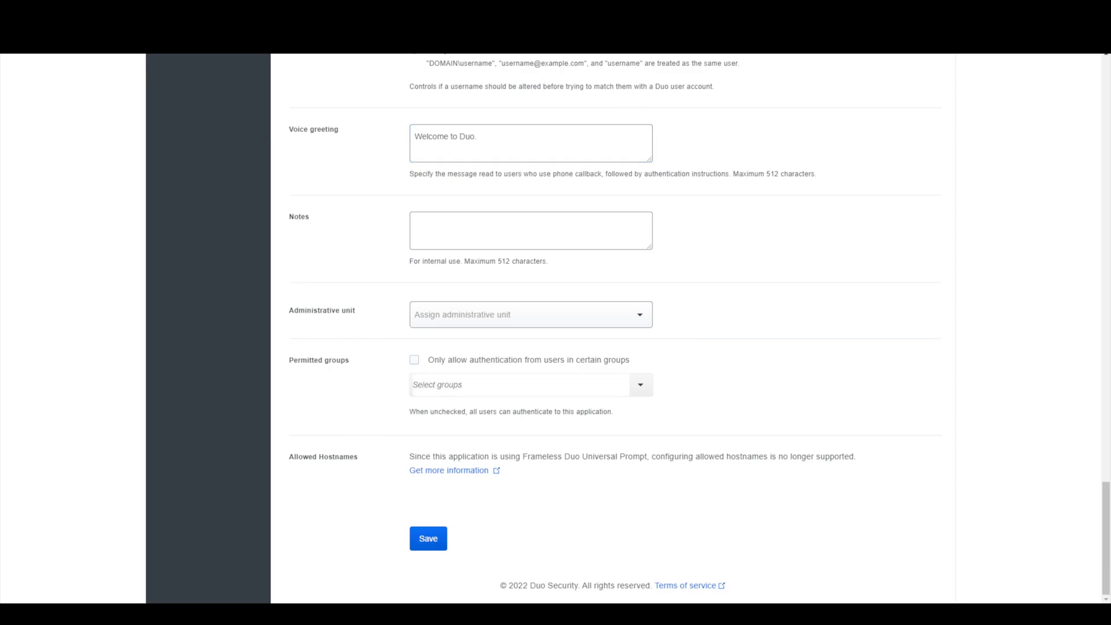
scroll(613, 324, "up", 2)
scroll(614, 325, "down", 2)
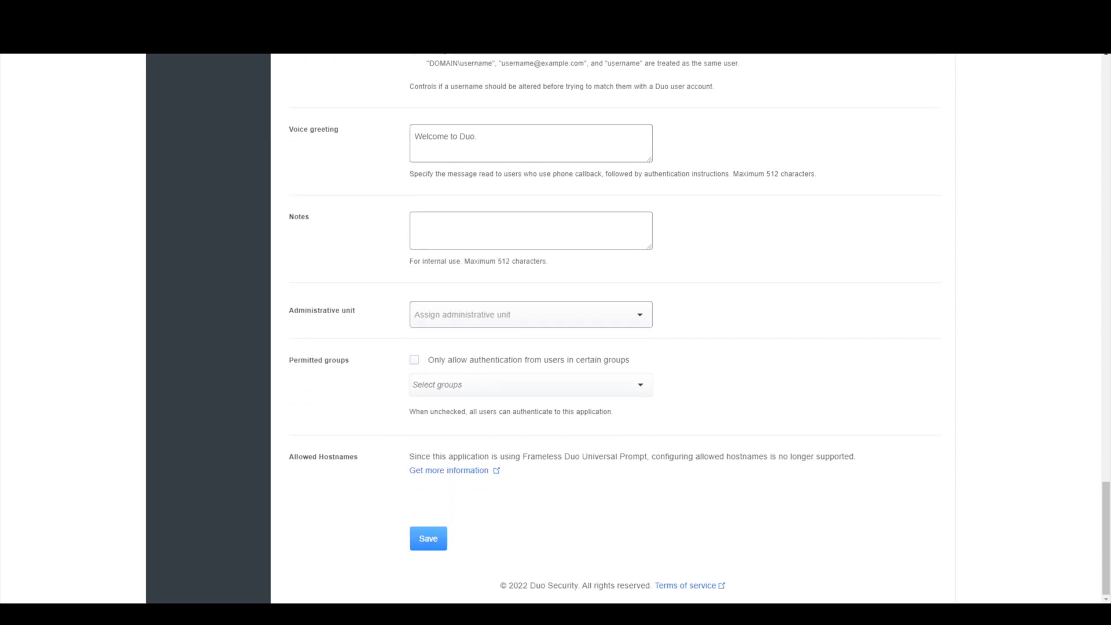
key("Return")
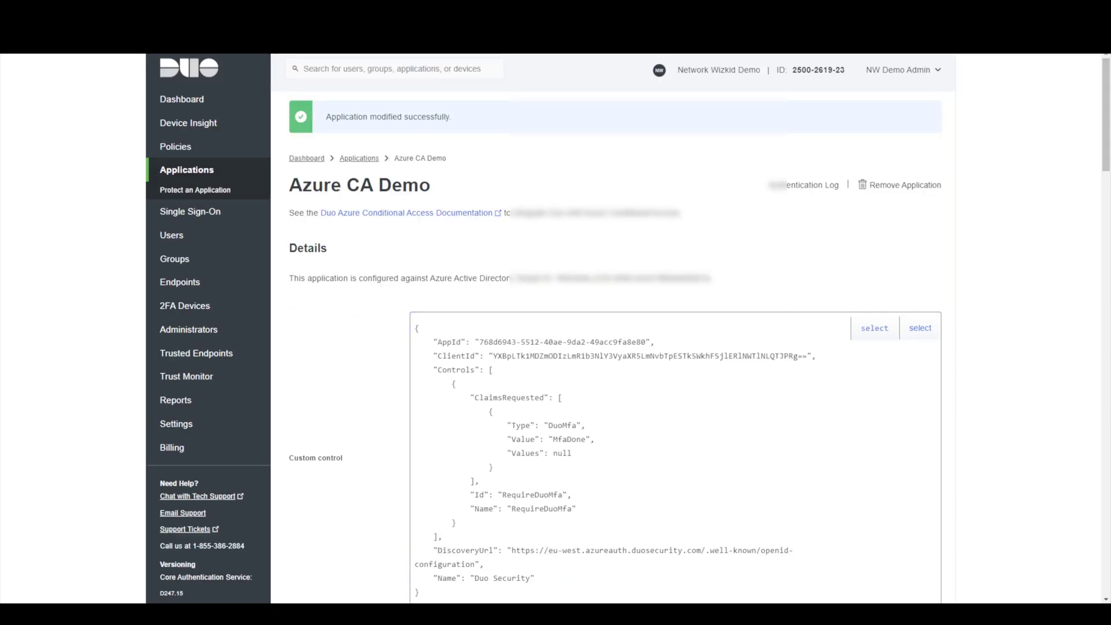
- Select the entire Custom control JSON and copy it to the clipboard
scroll(614, 324, "down", 3)
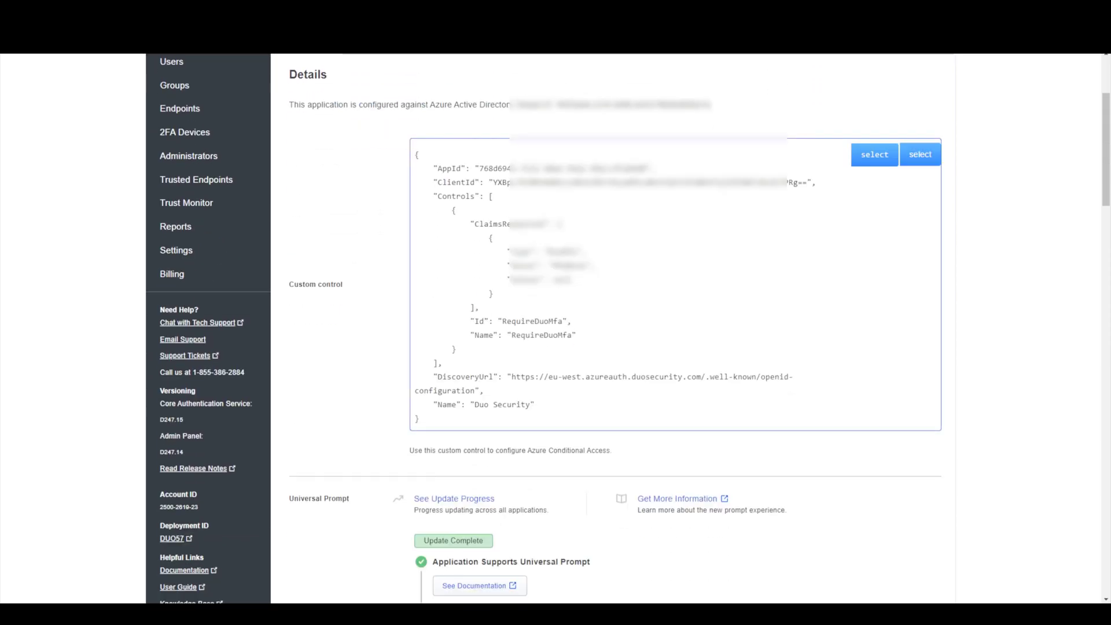
left_click(875, 155)
key("ctrl+c")
right_click(546, 168)
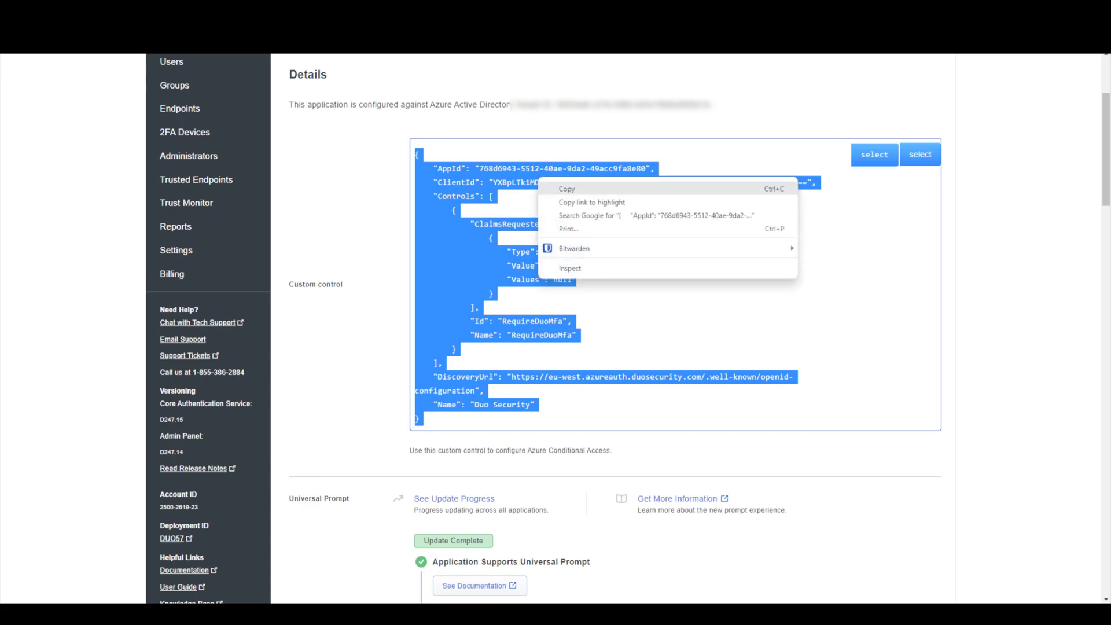
left_click(570, 181)
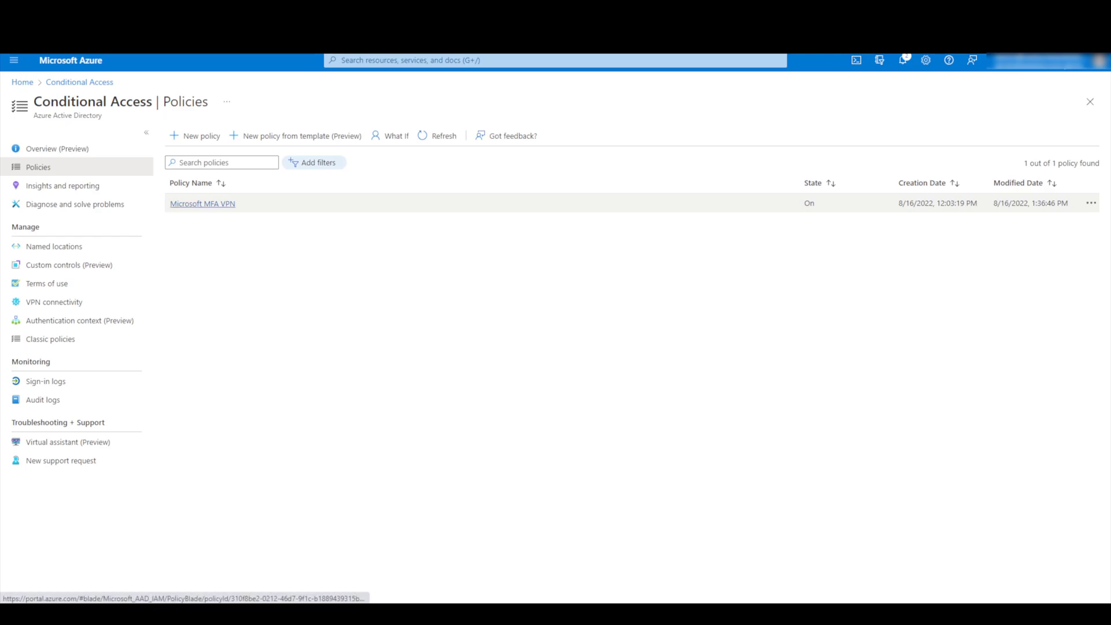
- In the Microsoft MFA VPN policy, replace 'Microsoft' with 'Duo' and review cloud apps and grant controls
left_click(202, 204)
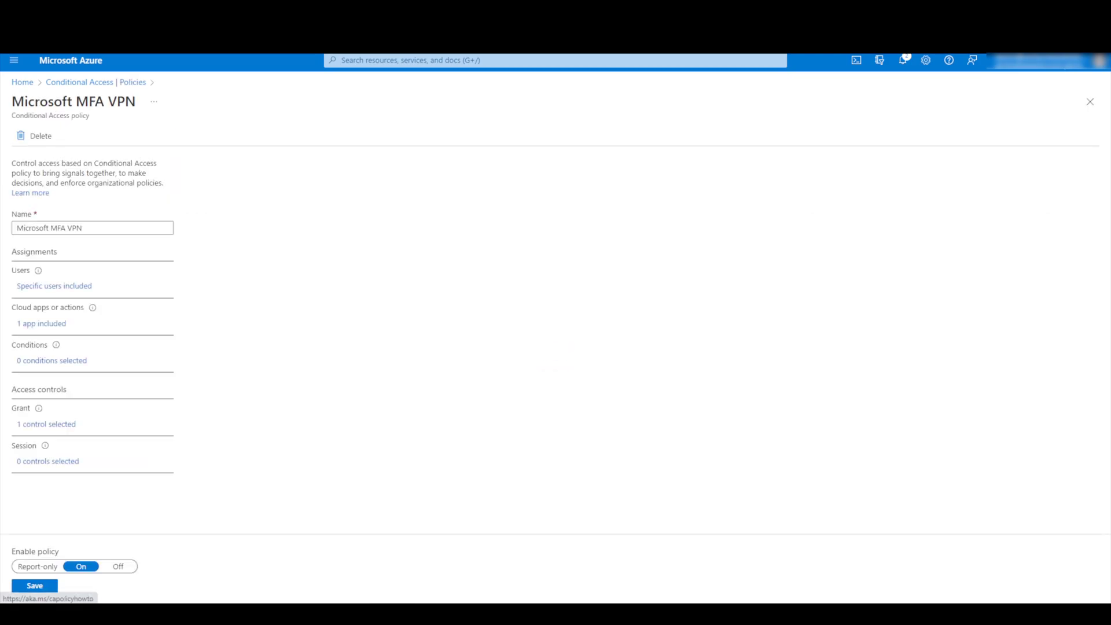
left_click(48, 228)
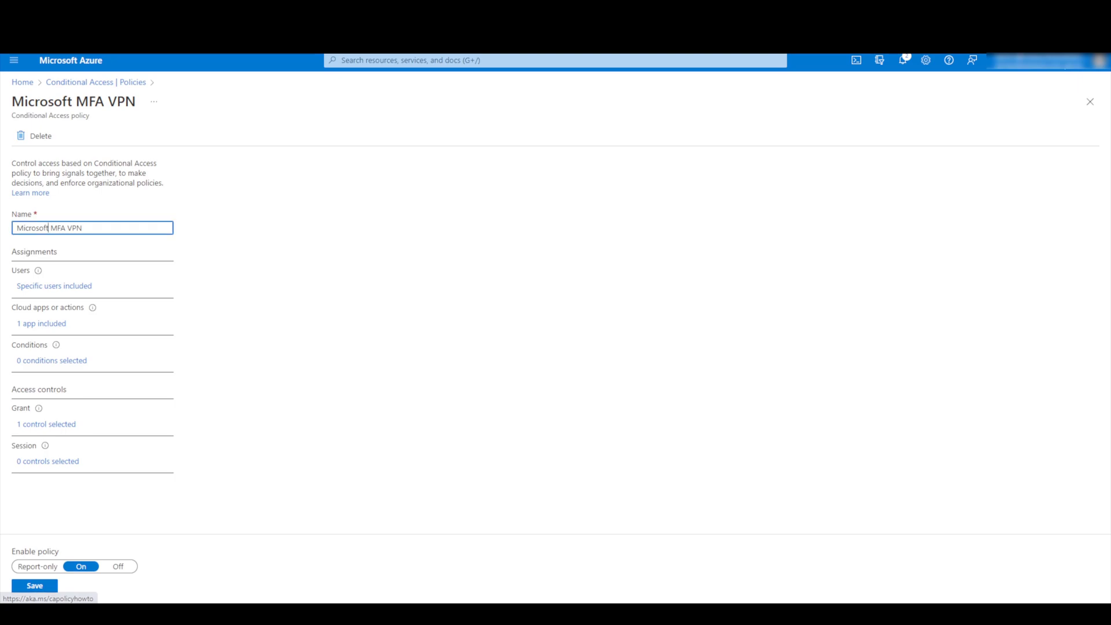
left_click_drag(48, 228, 16, 228)
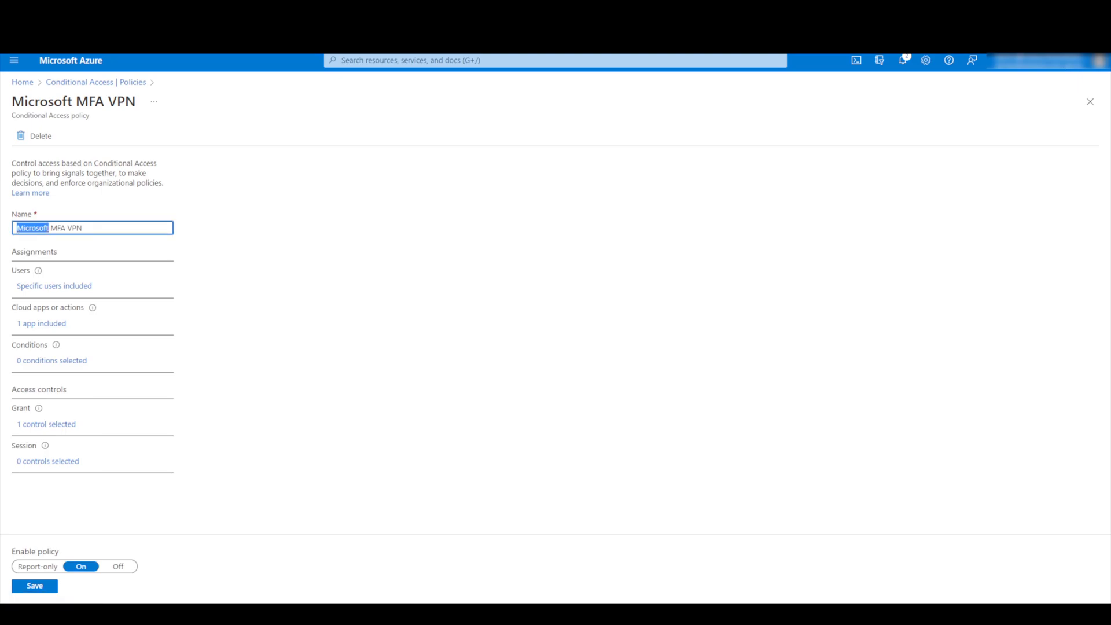
type("Duo")
left_click(44, 324)
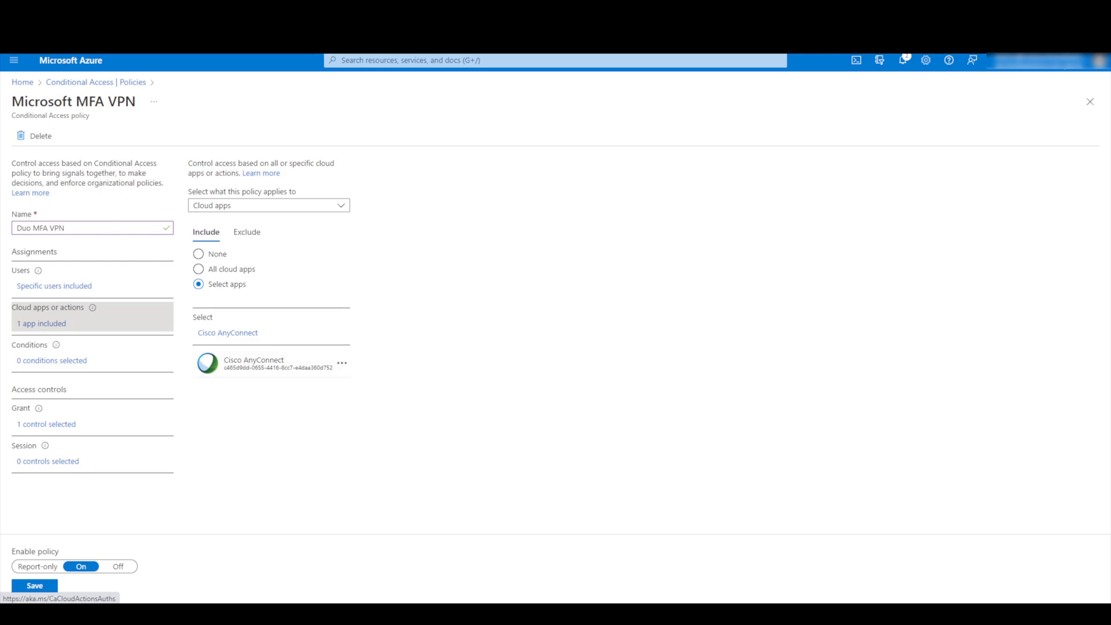
left_click(49, 425)
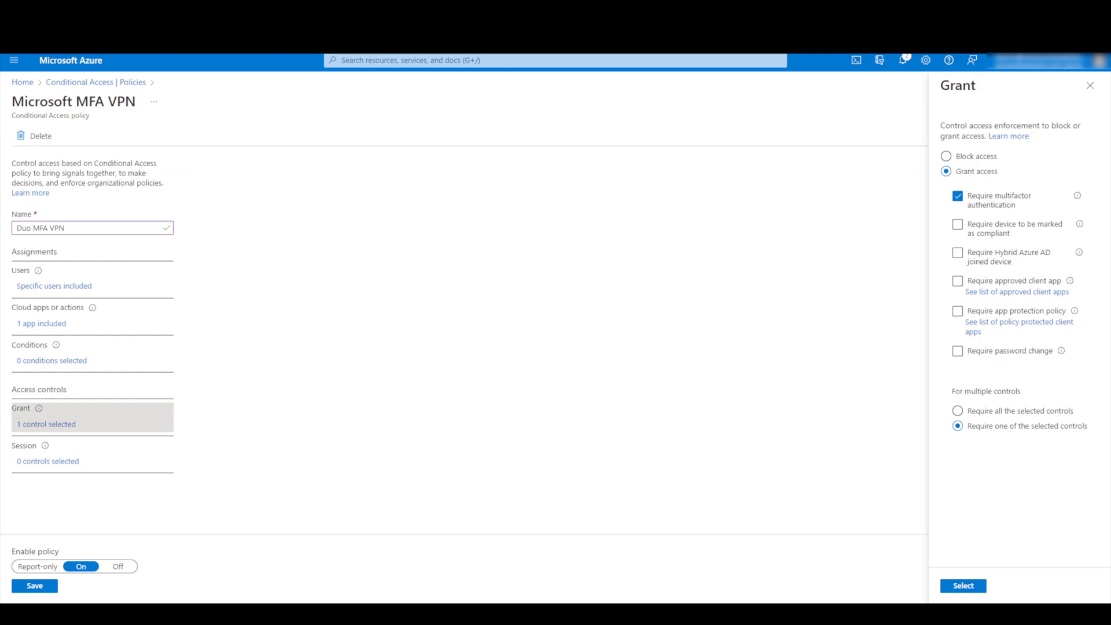
- Discard the unsaved policy edits and return to the Conditional Access policies list
left_click(1090, 86)
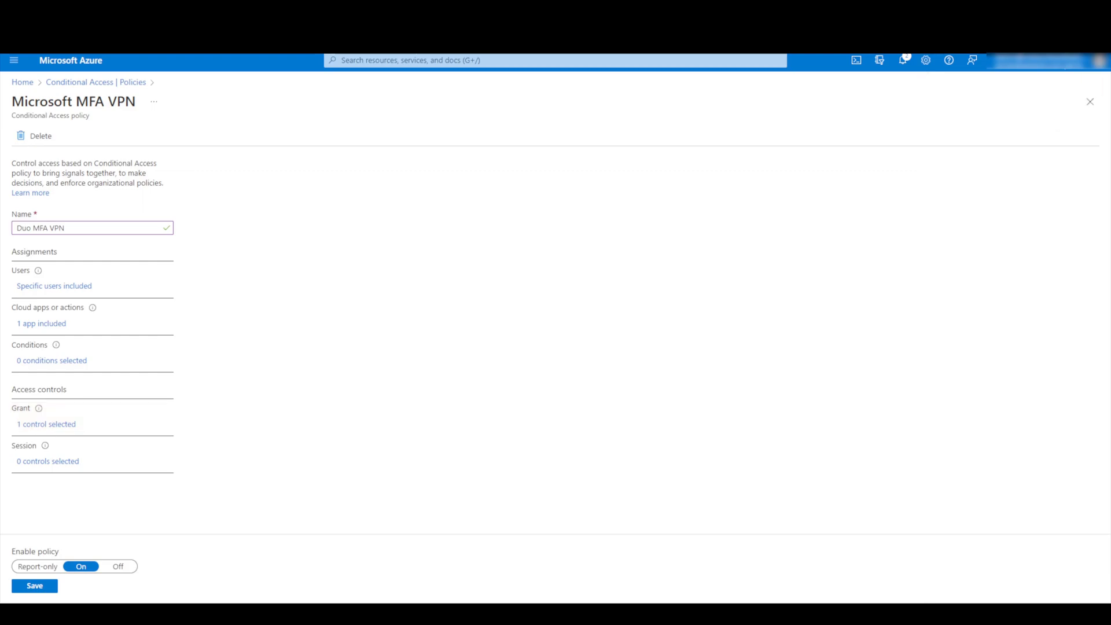
left_click(96, 82)
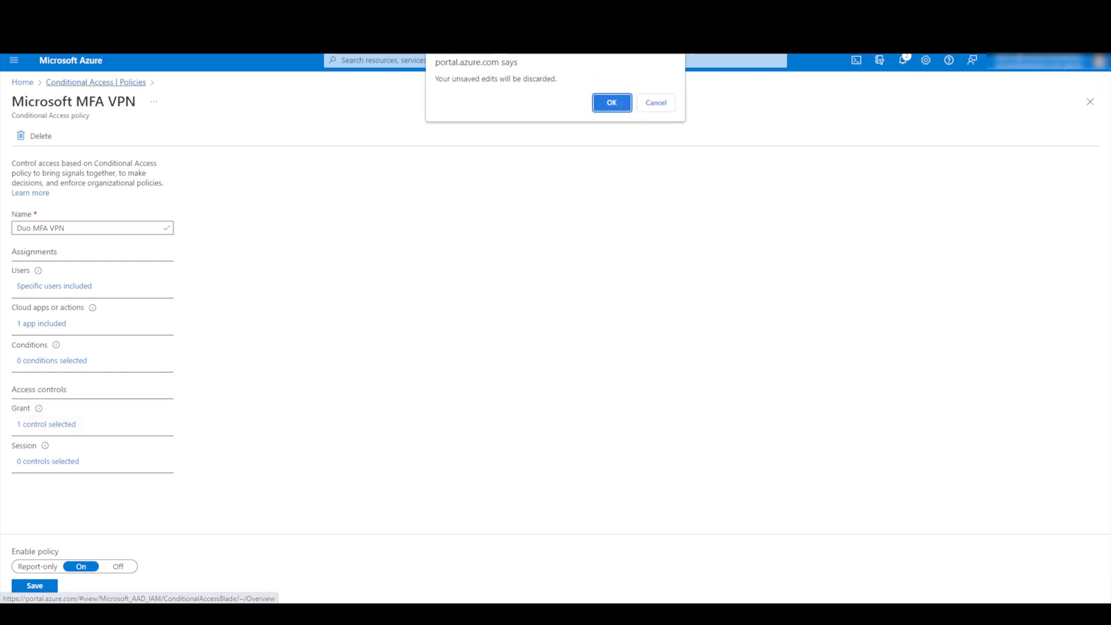
left_click(612, 102)
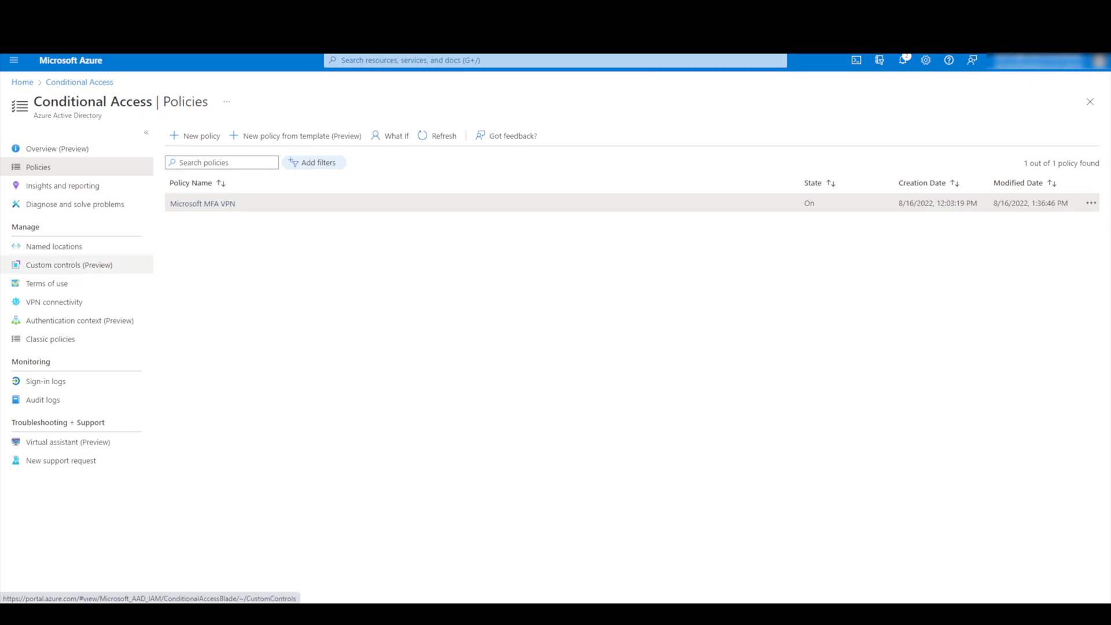
- Create the RequireDuoMfa custom control by replacing the template with the pasted Duo JSON
left_click(68, 265)
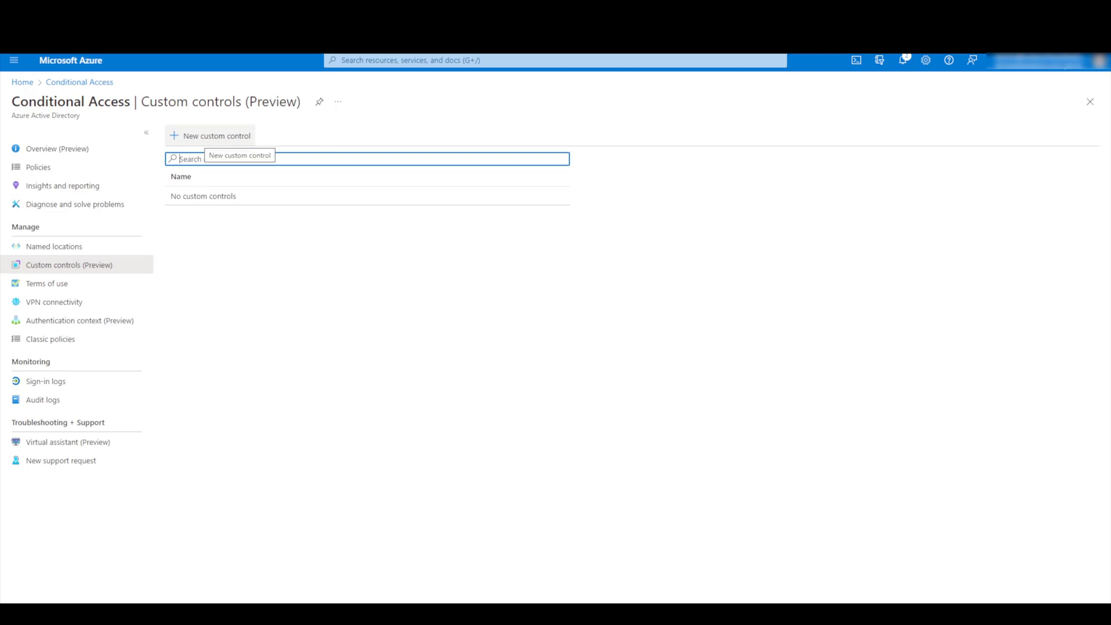
left_click(211, 135)
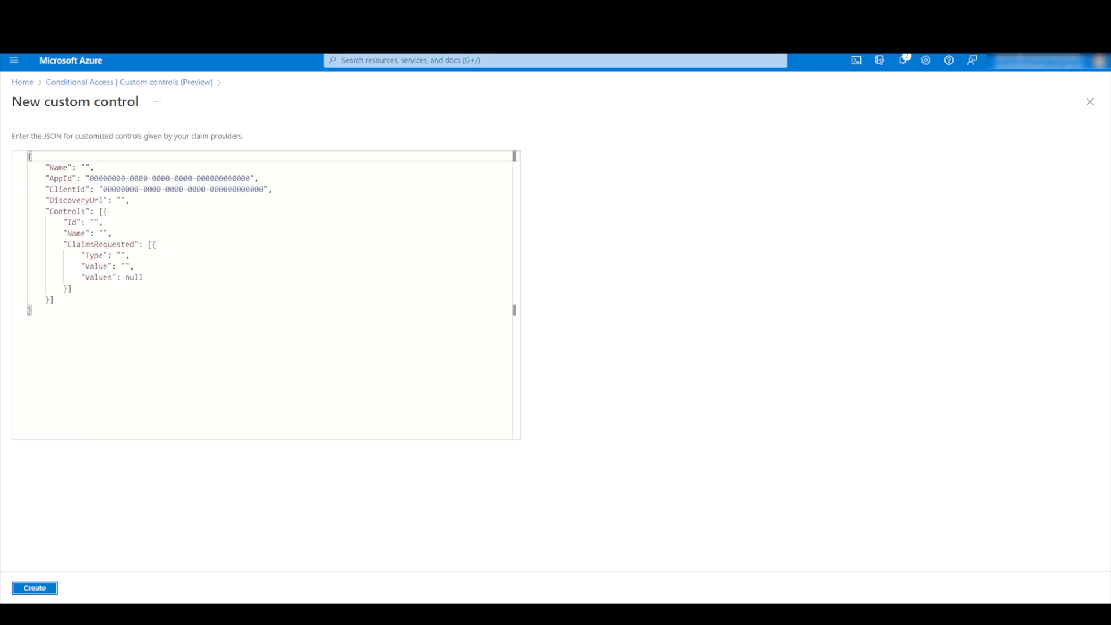
left_click_drag(33, 311, 27, 156)
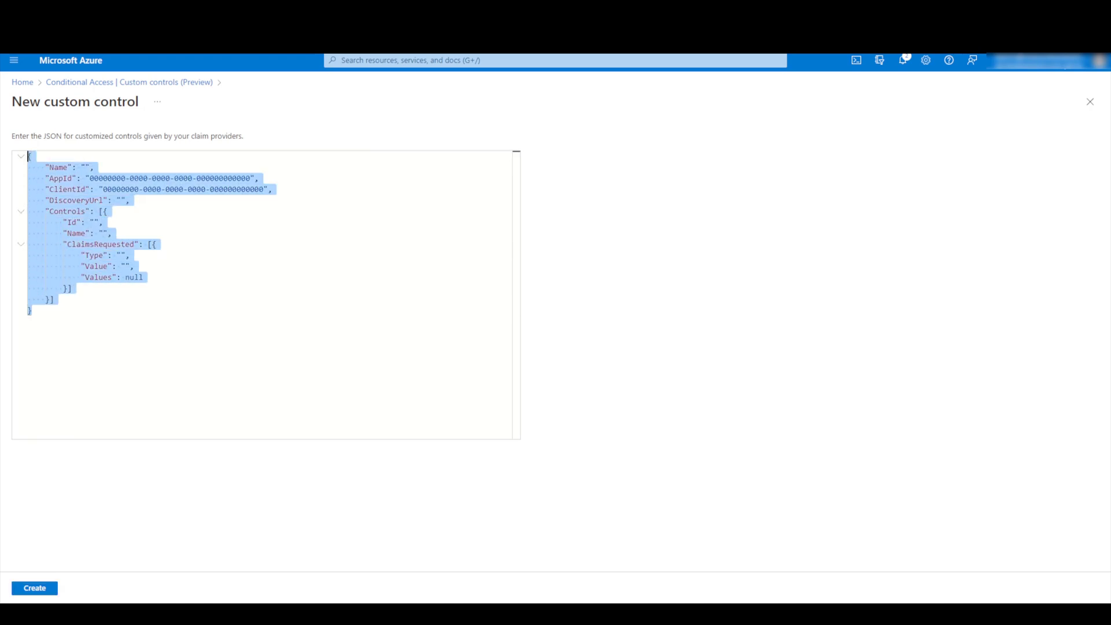
key("BackSpace")
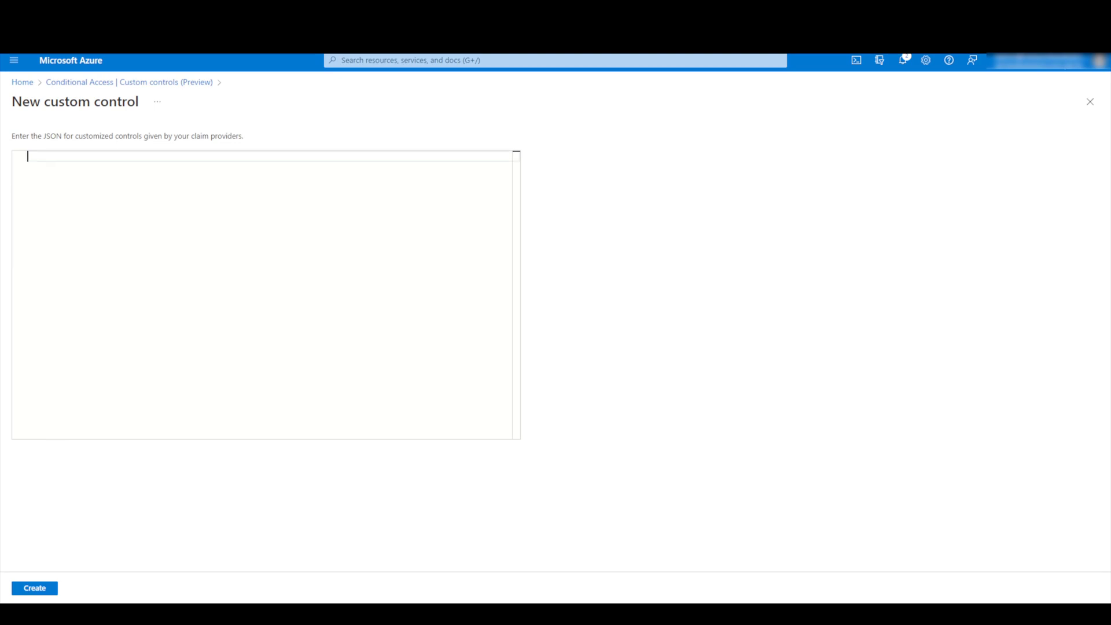
key("ctrl+v")
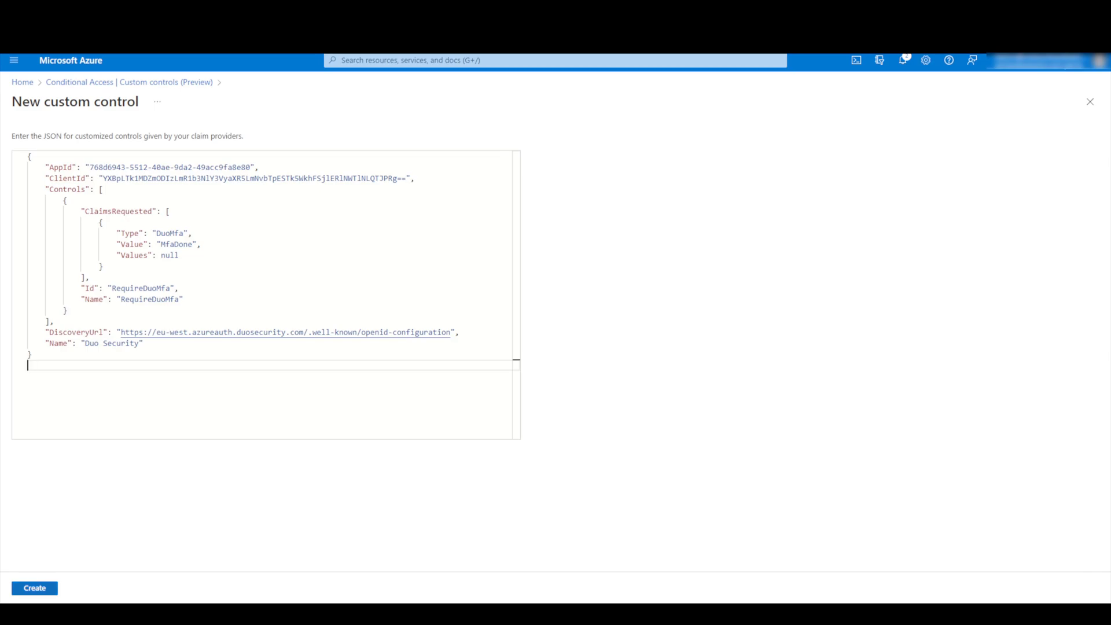
left_click(35, 588)
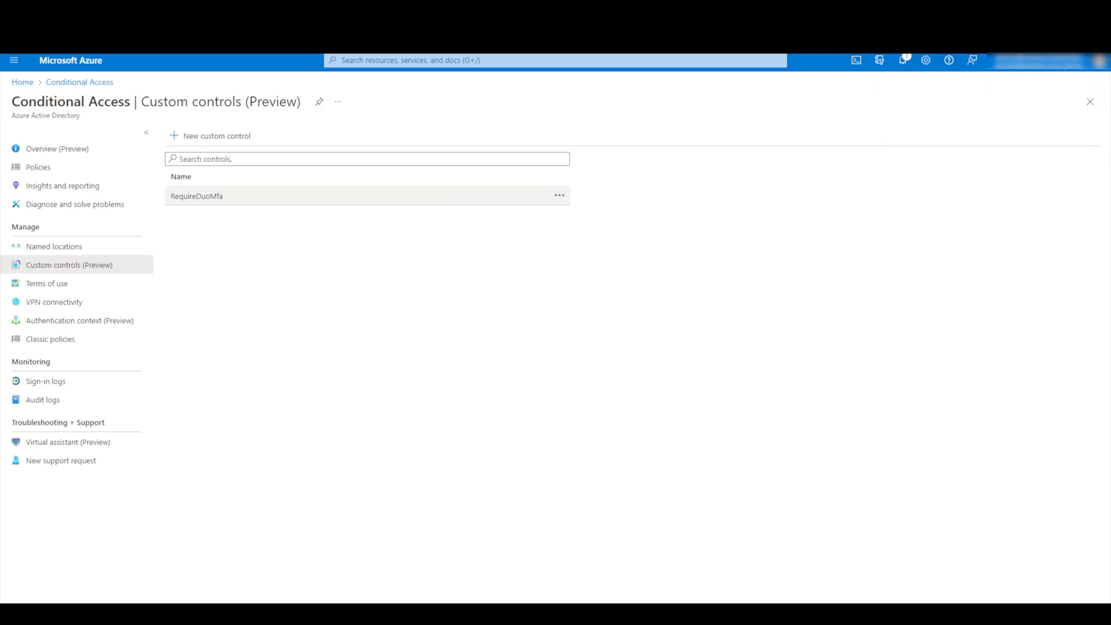
left_click(559, 195)
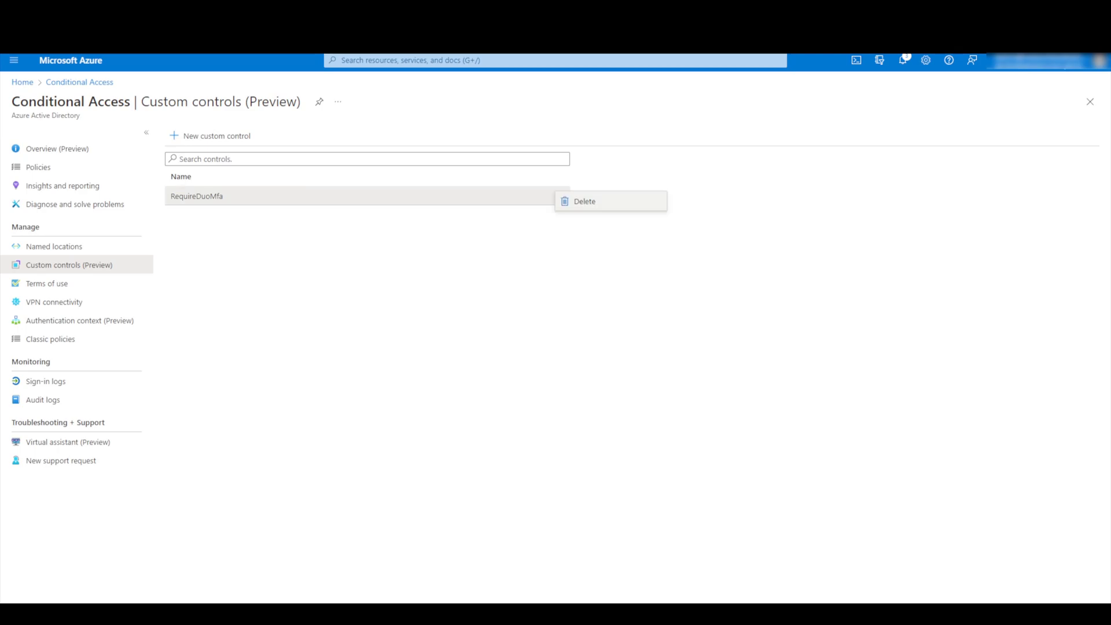
left_click(585, 201)
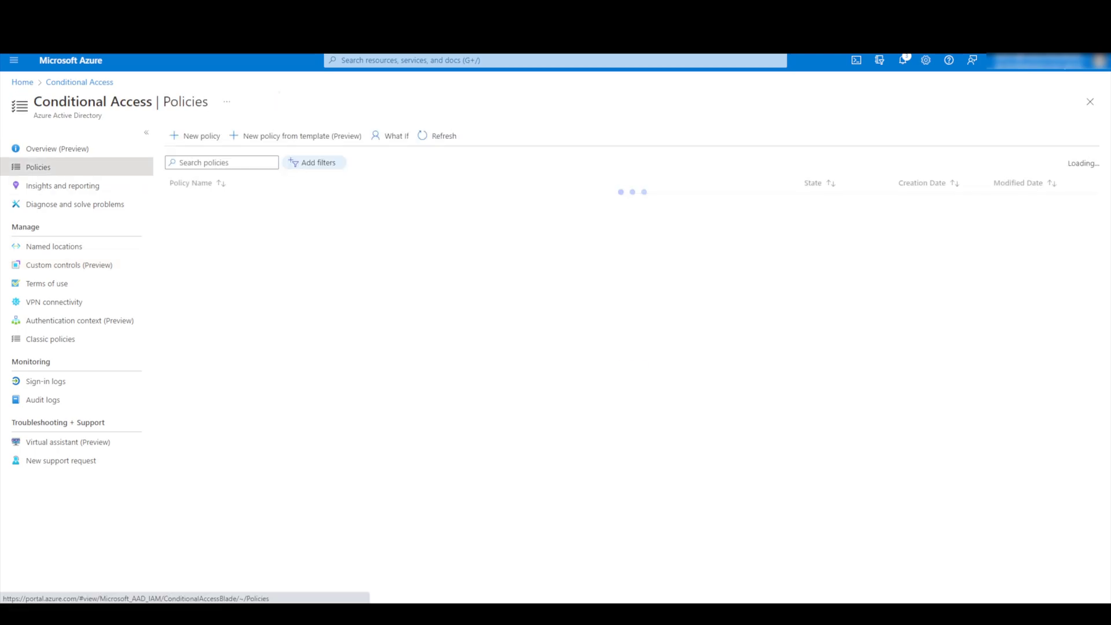
- Rename the policy to 'Duo MFA VPN' and review its assigned users and cloud apps
left_click(200, 202)
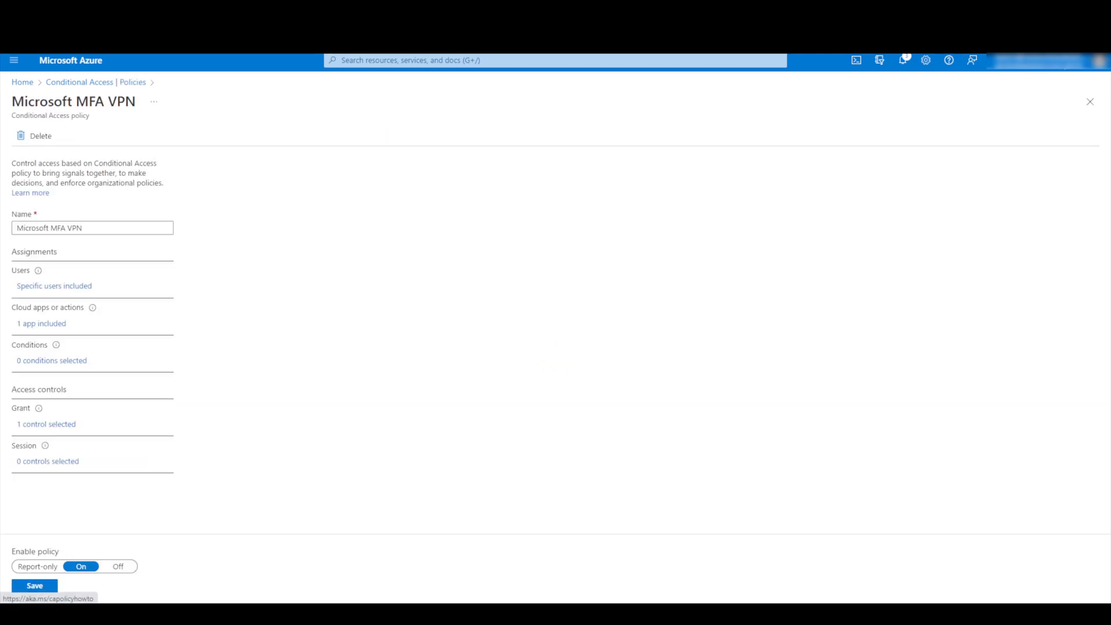
left_click(46, 228)
left_click_drag(17, 228, 46, 228)
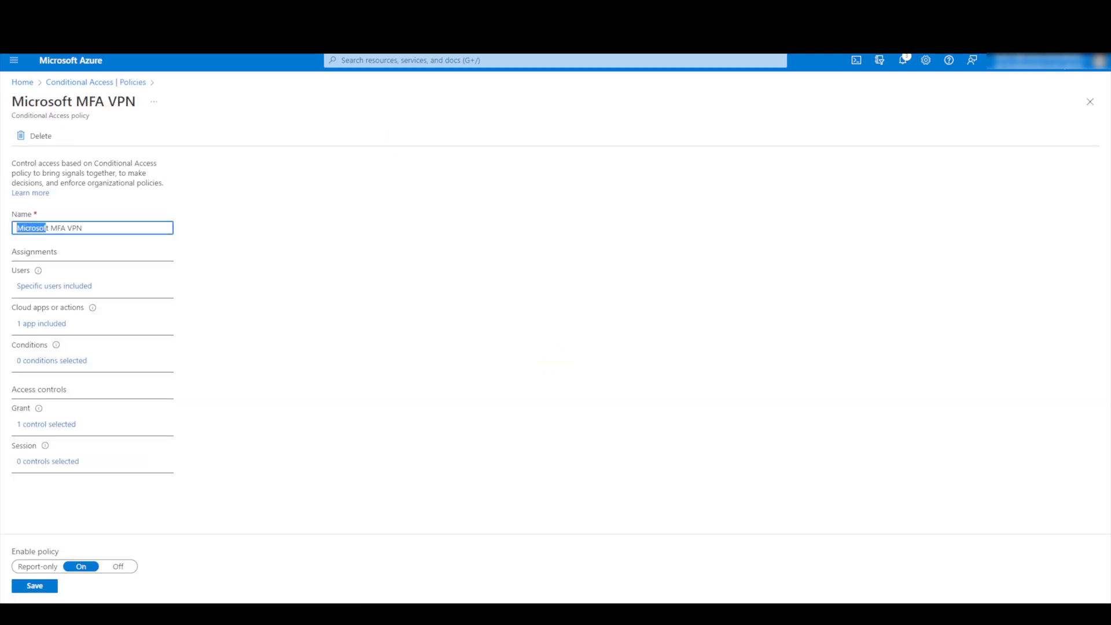
key("BackSpace")
key("Delete")
type("Duo")
left_click(54, 286)
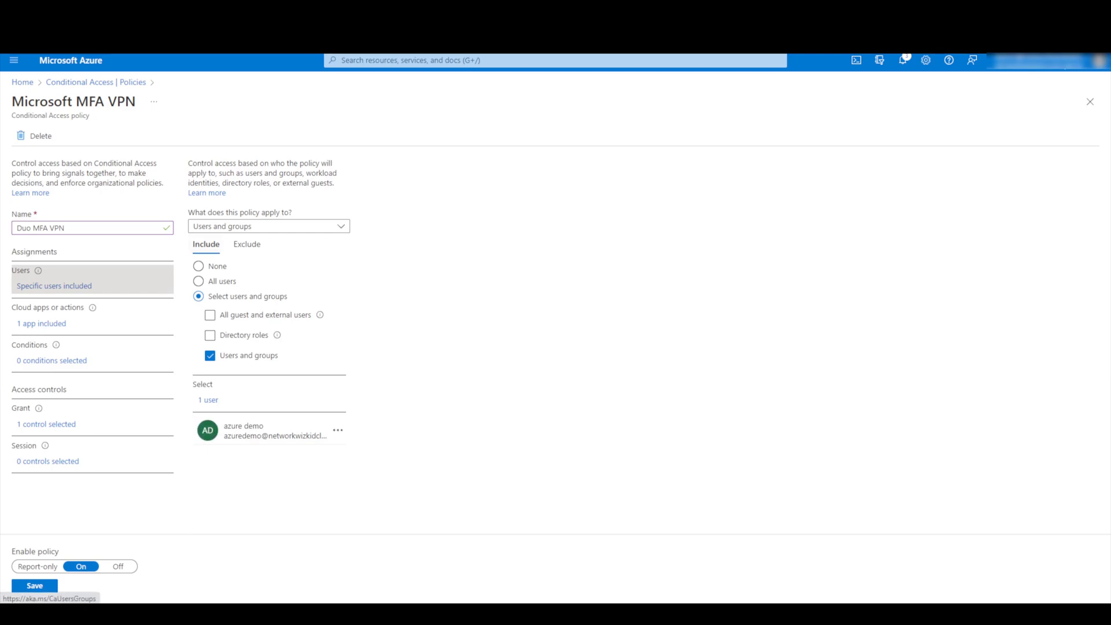
left_click(44, 324)
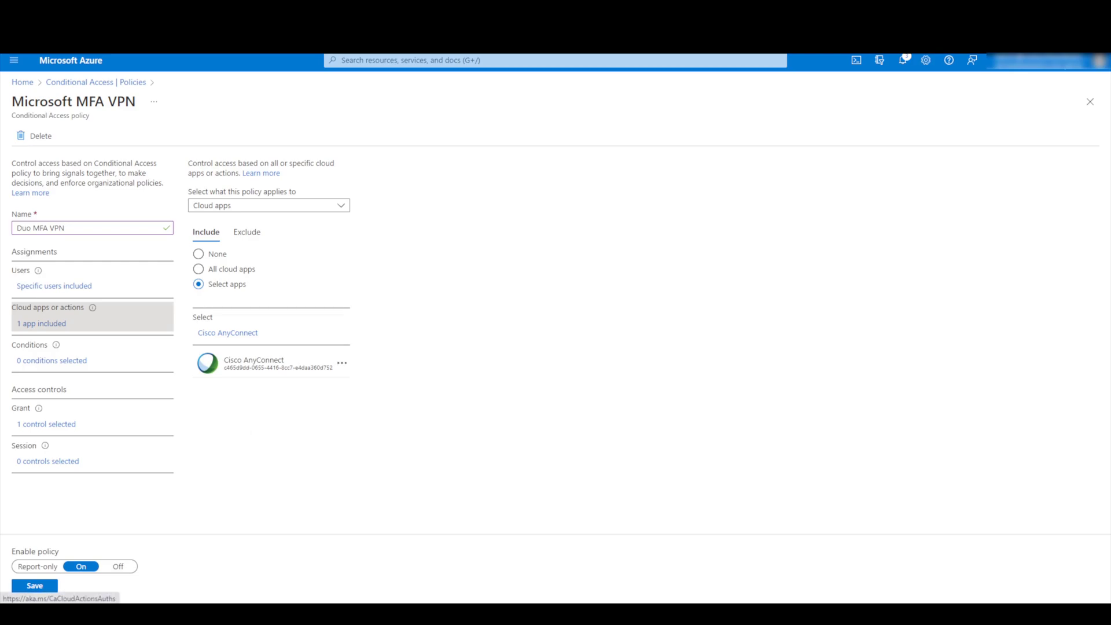
- Grant access with RequireDuoMfa instead of Require MFA, then save the policy
left_click(50, 424)
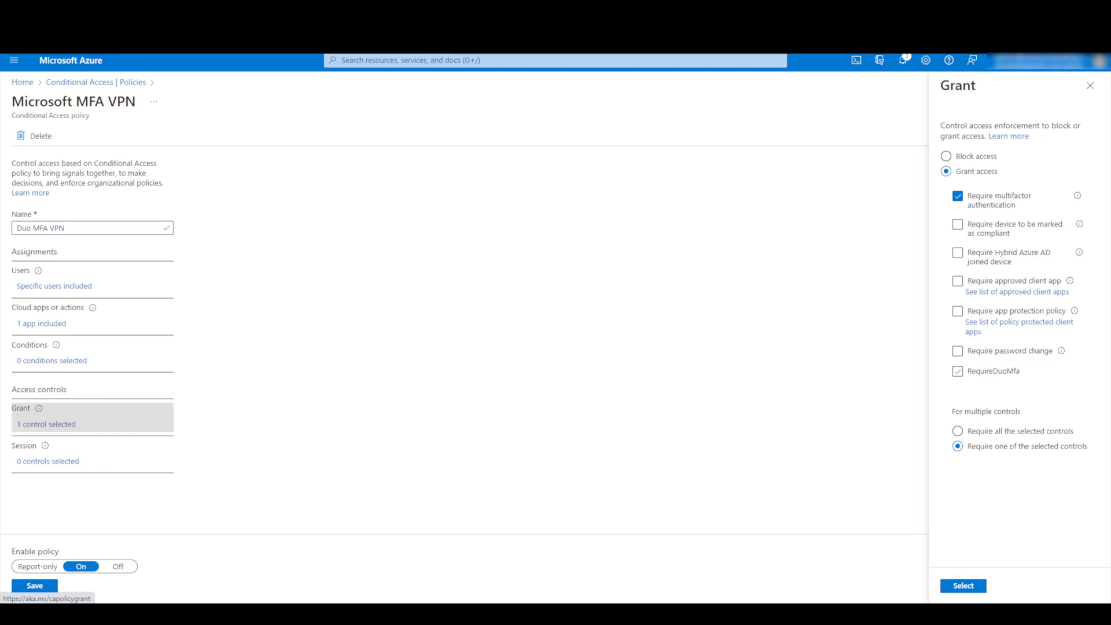
left_click(959, 371)
left_click(958, 195)
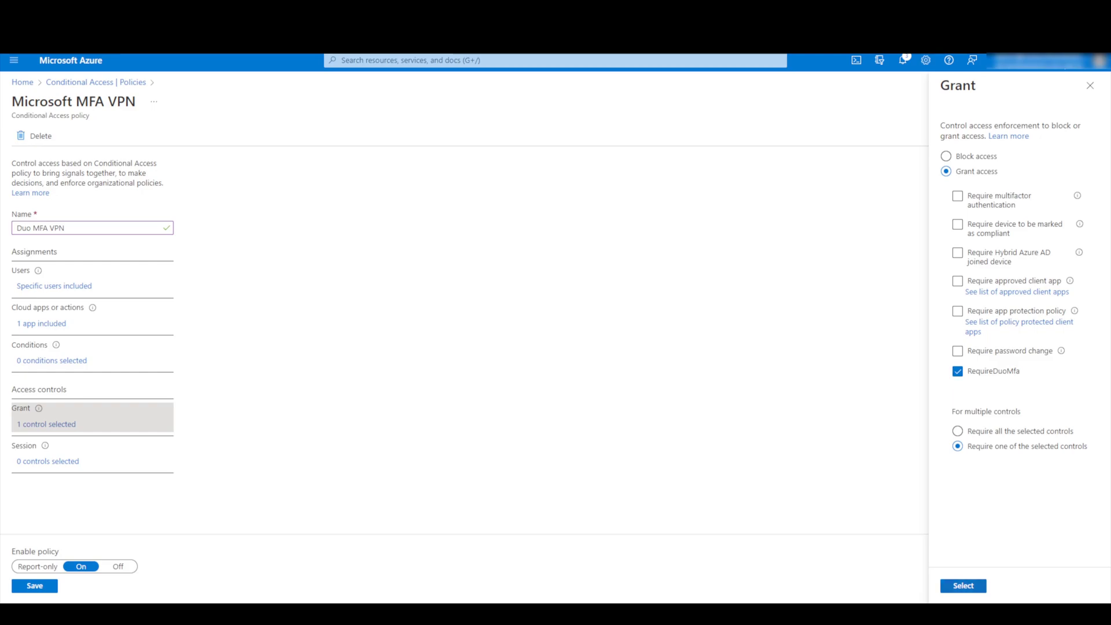
left_click(964, 586)
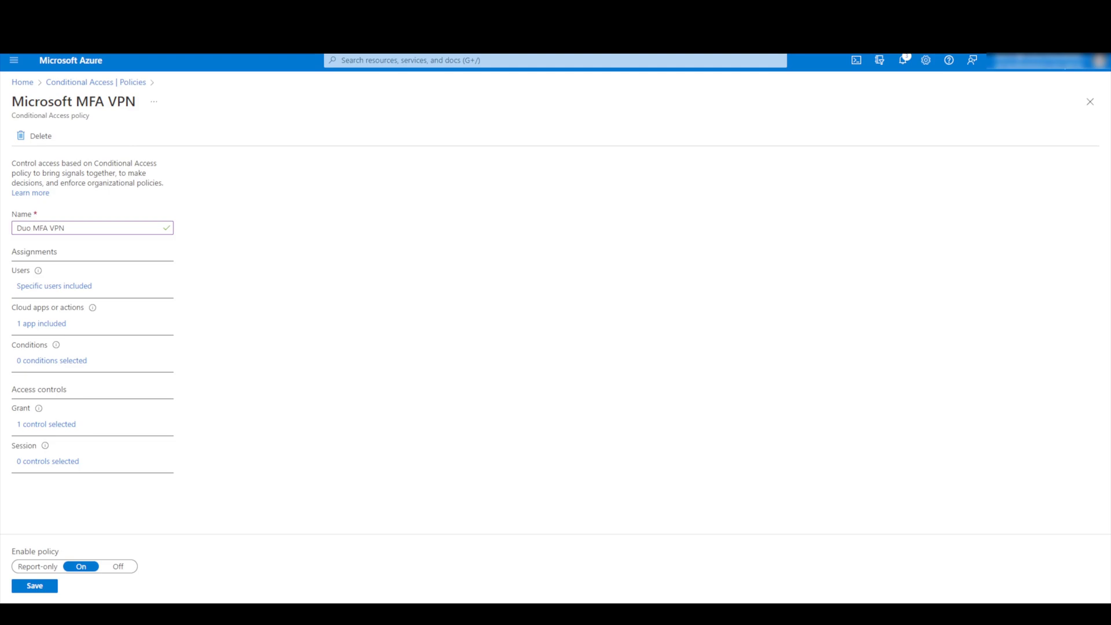
left_click(35, 586)
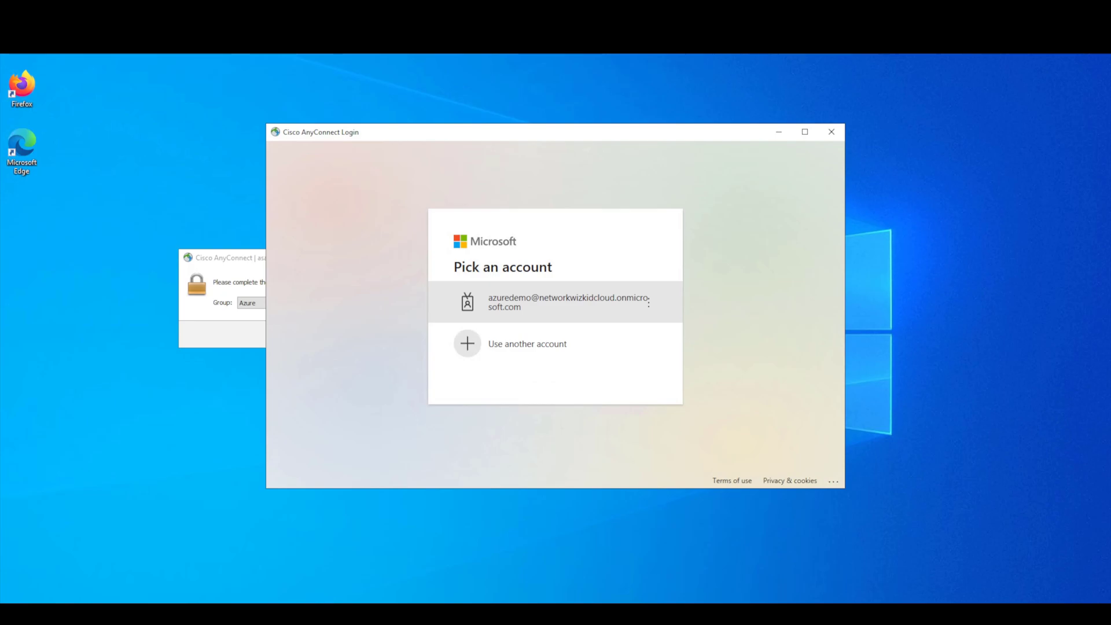
- Choose the demo account and sign in with its password
key("Return")
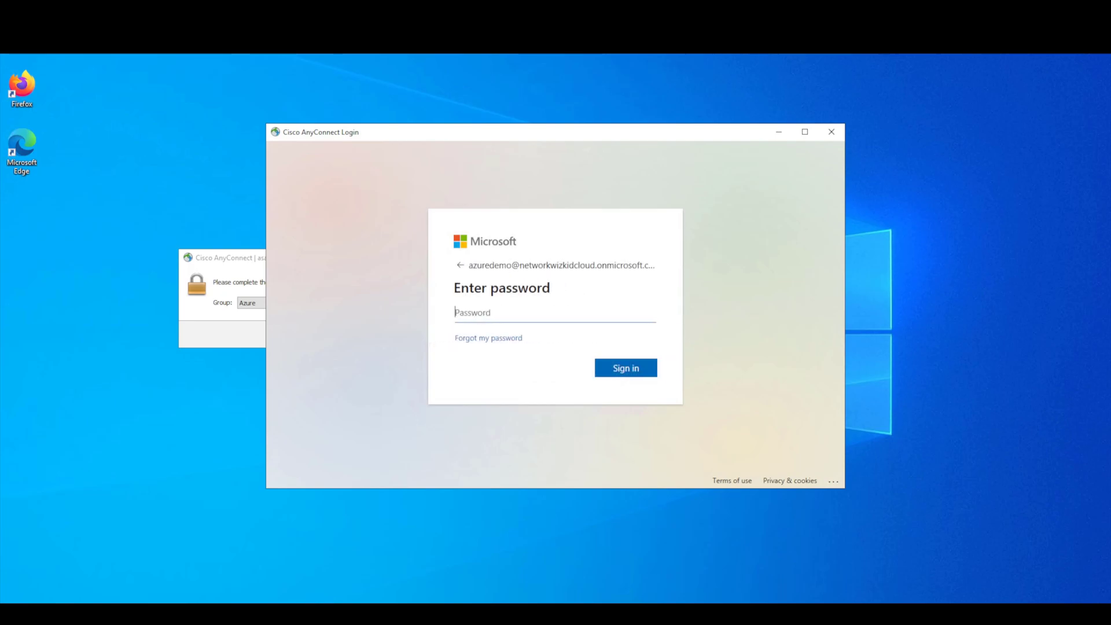
type("•••••••••••••••••••••")
key("Tab")
key("Return")
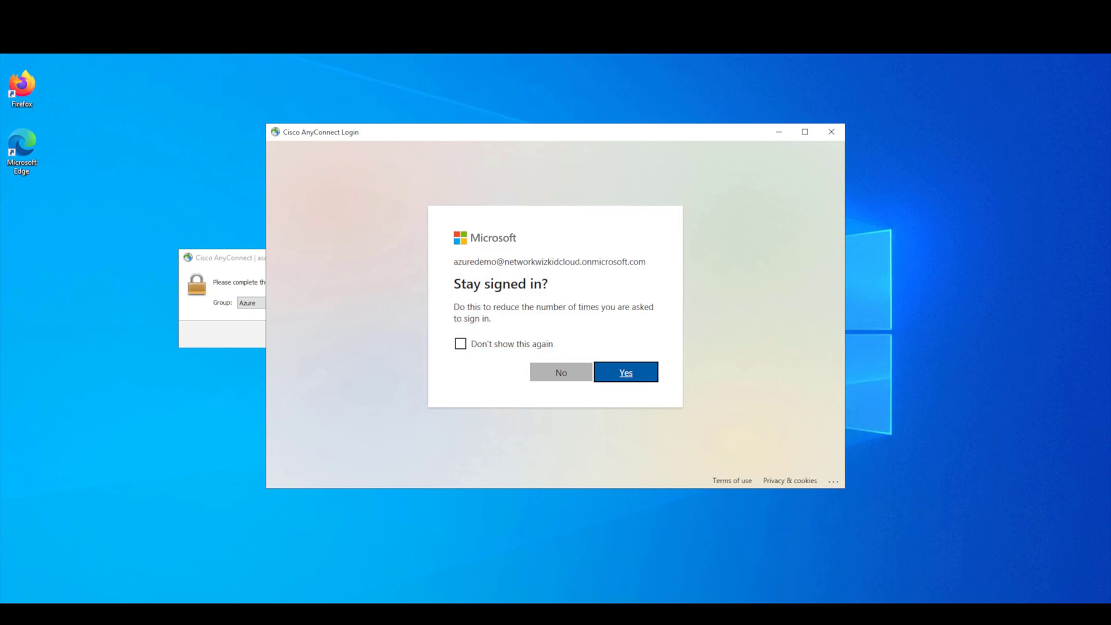
- Answer No to 'Stay signed in?' so AnyConnect continues establishing the VPN
left_click(561, 372)
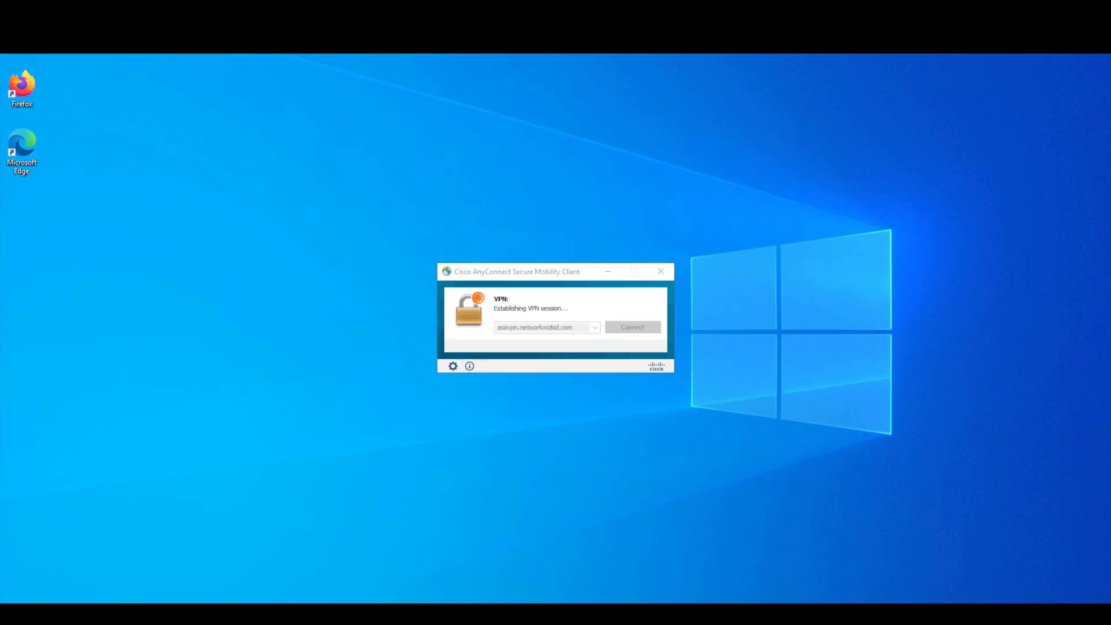